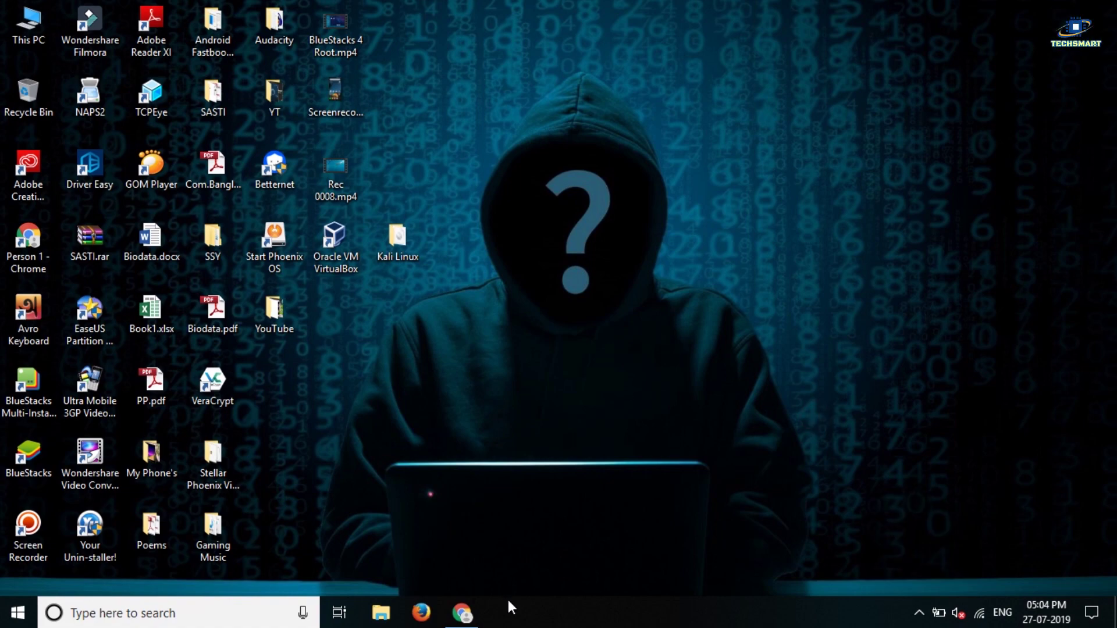
# Restore Chrome from the taskbar to show the Kali Linux Downloads page.
pyautogui.click(462, 613)
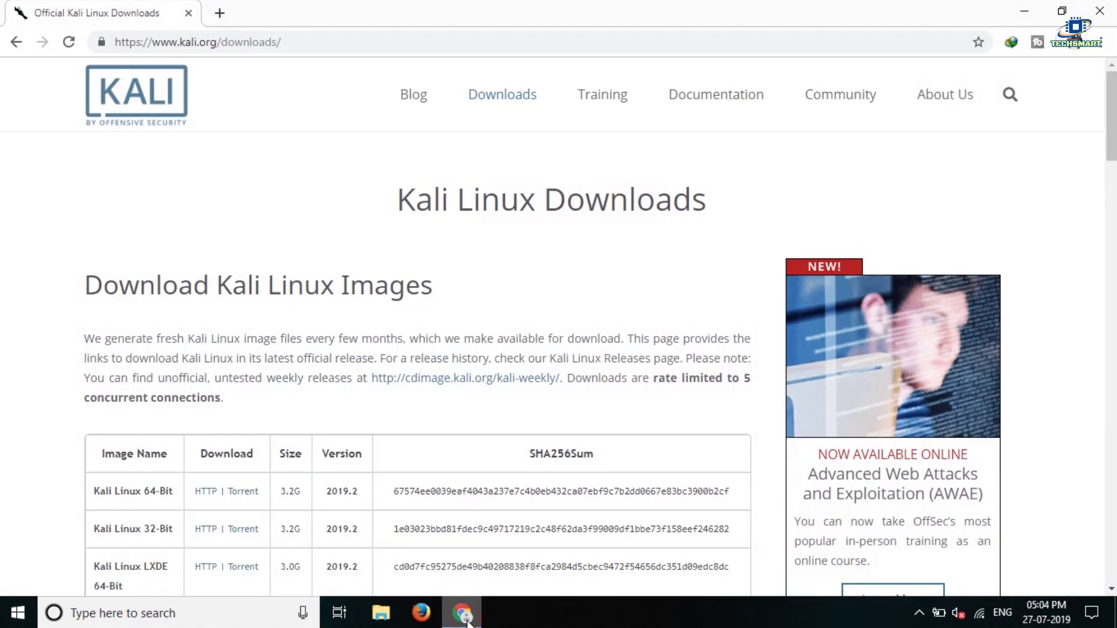
# Highlight the Kali Linux 64-Bit 2019.2 row in the downloads table, then close Chrome.
pyautogui.click(288, 44)
pyautogui.click(210, 42)
pyautogui.click(327, 258)
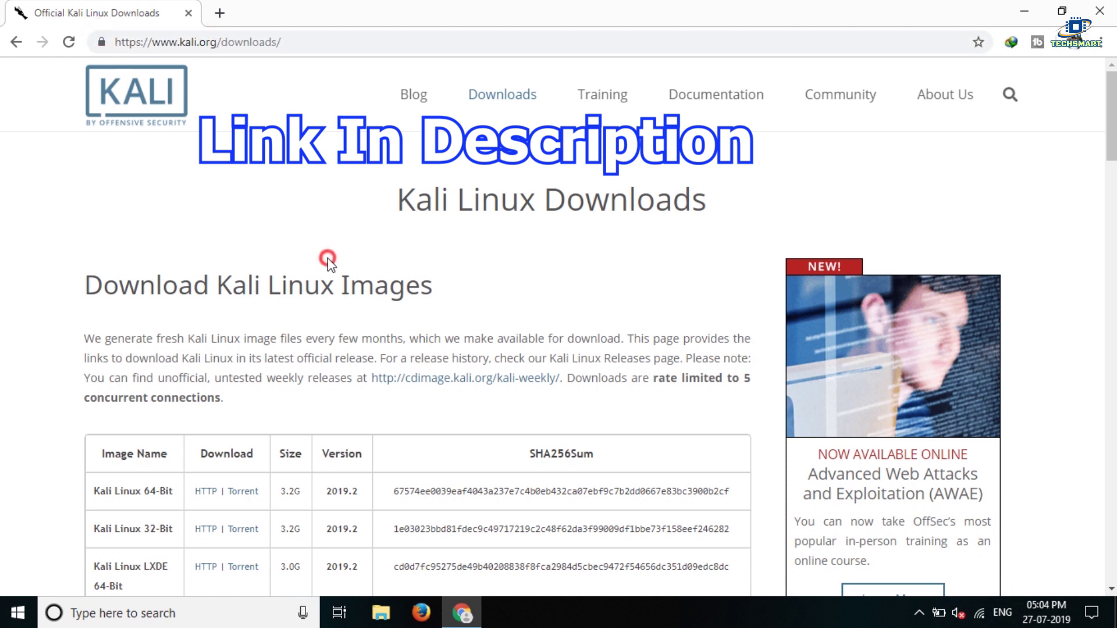
pyautogui.scroll(-4, 328, 259)
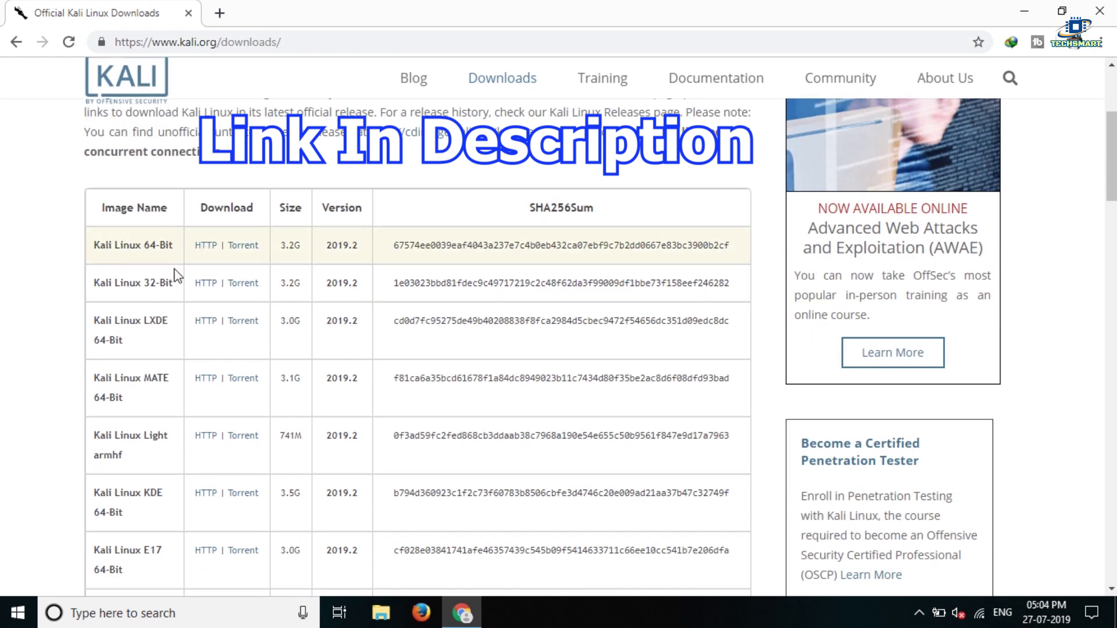
pyautogui.moveTo(95, 247); pyautogui.dragTo(362, 244)
pyautogui.click(362, 250)
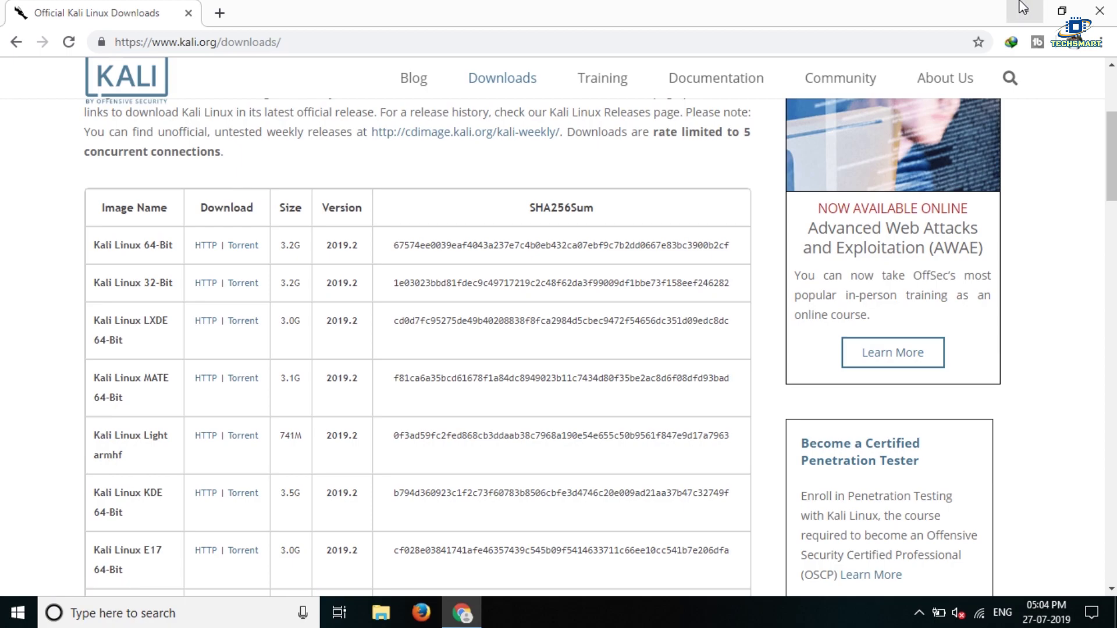
pyautogui.click(1099, 11)
pyautogui.doubleClick(411, 249)
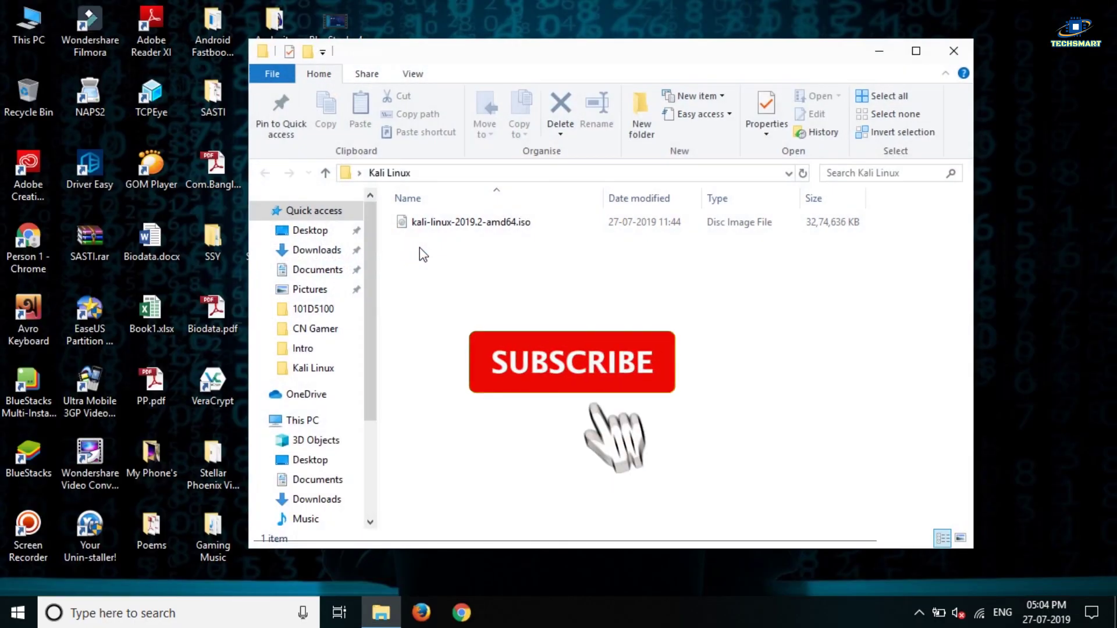
pyautogui.click(462, 228)
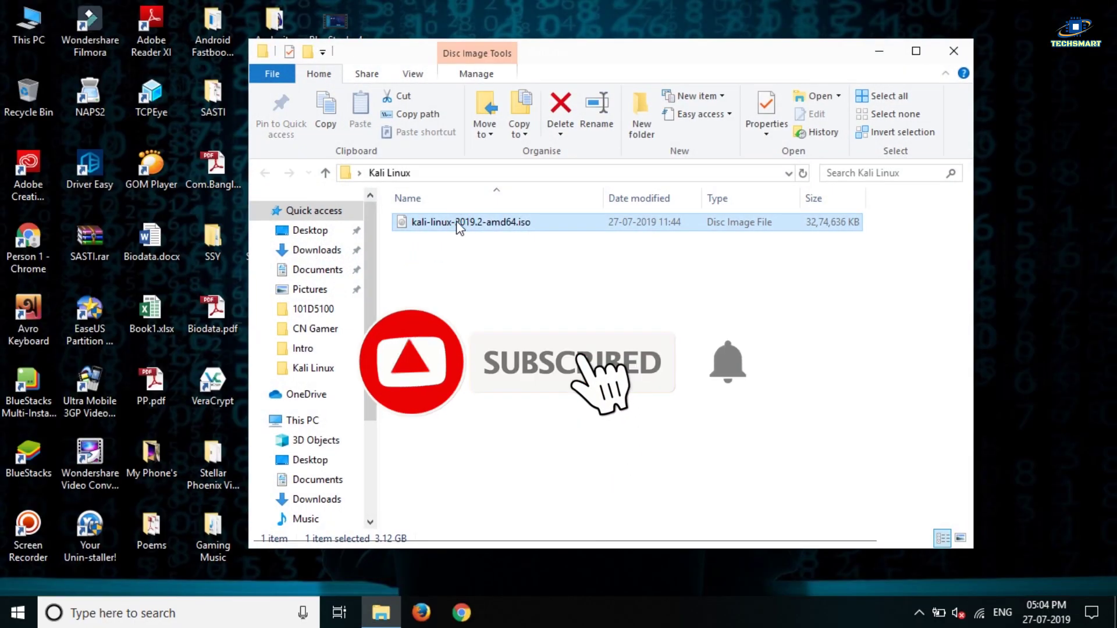
pyautogui.click(525, 285)
pyautogui.click(953, 52)
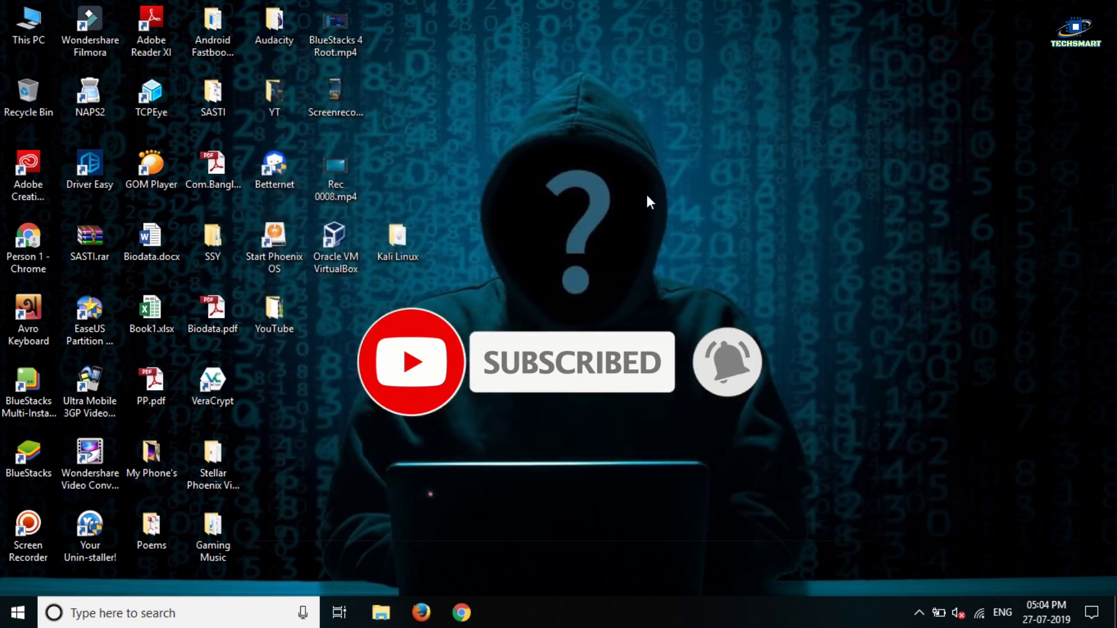
# In VirtualBox, create a new machine named Kali, type Linux, version Debian (64-bit).
pyautogui.doubleClick(336, 269)
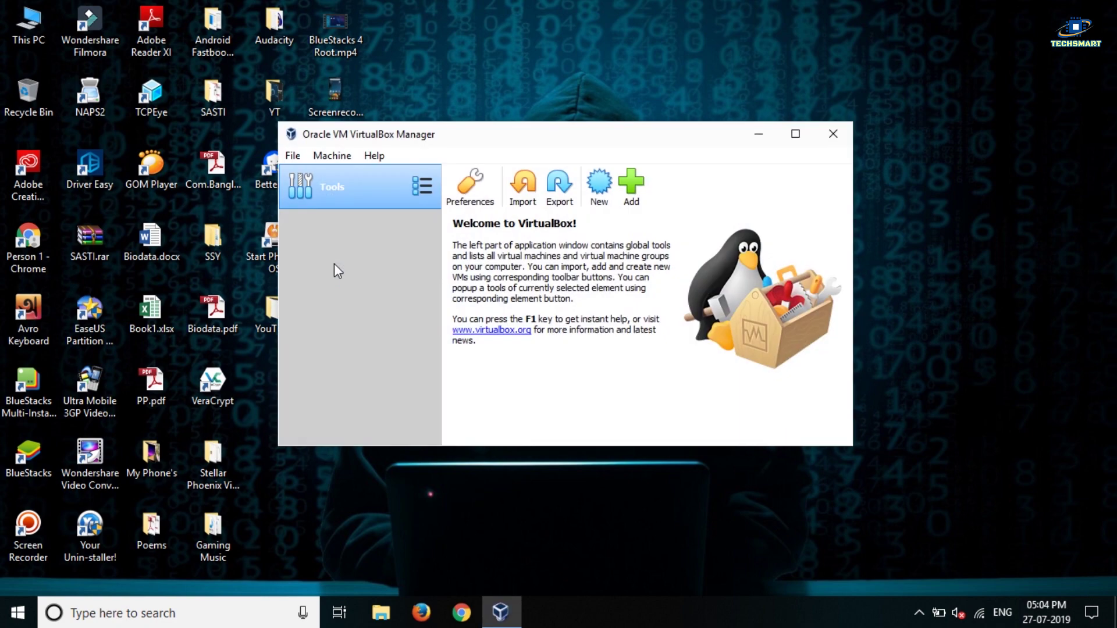
pyautogui.click(599, 199)
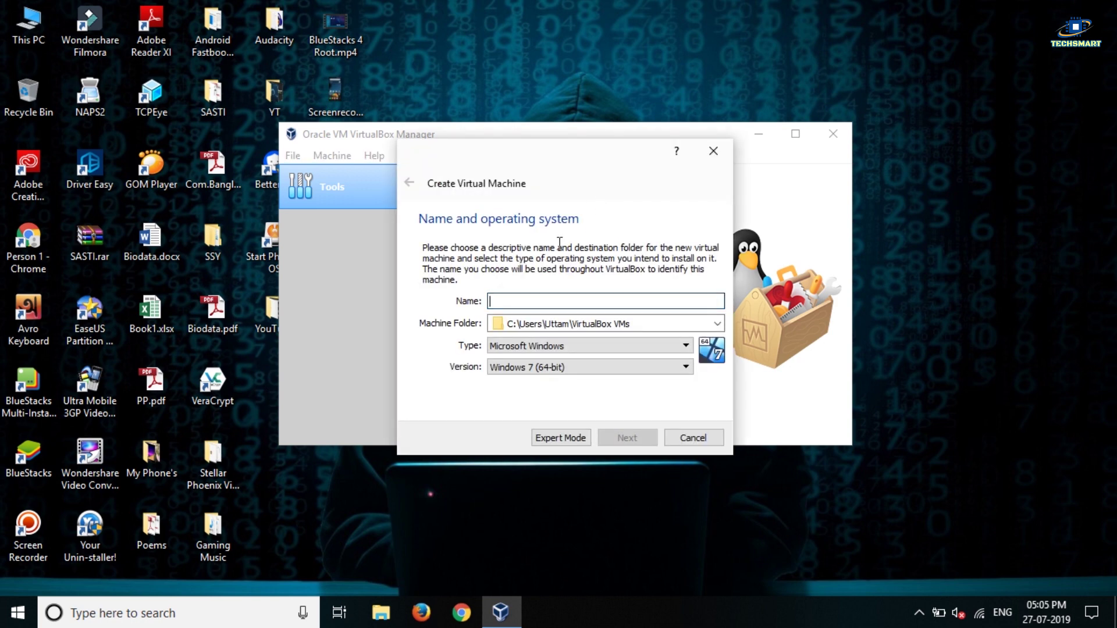
pyautogui.write('Kali')
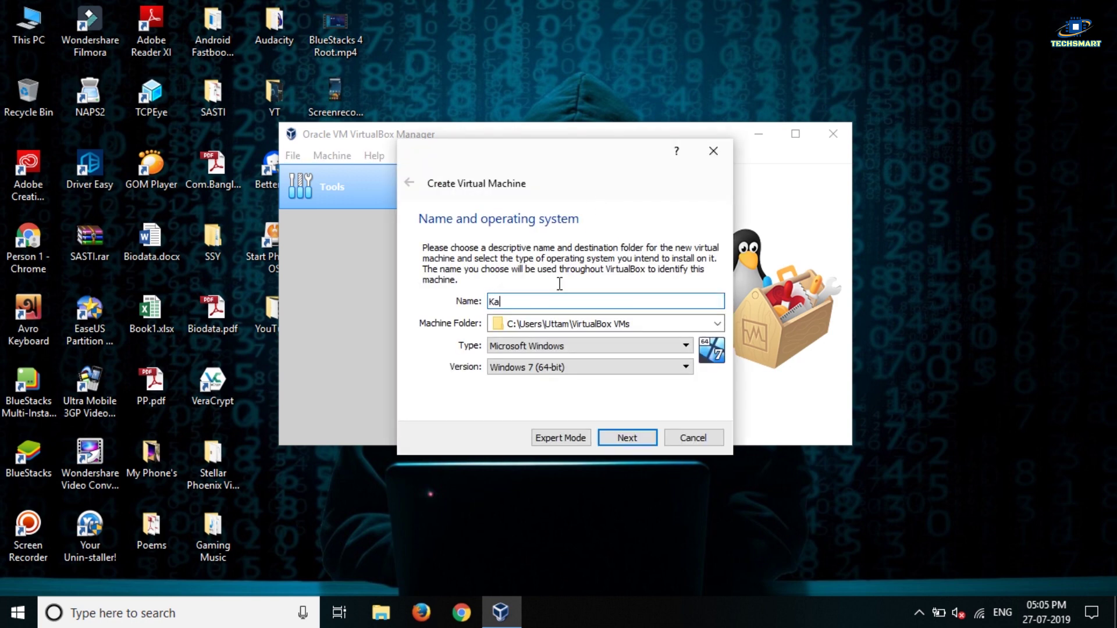
pyautogui.click(558, 345)
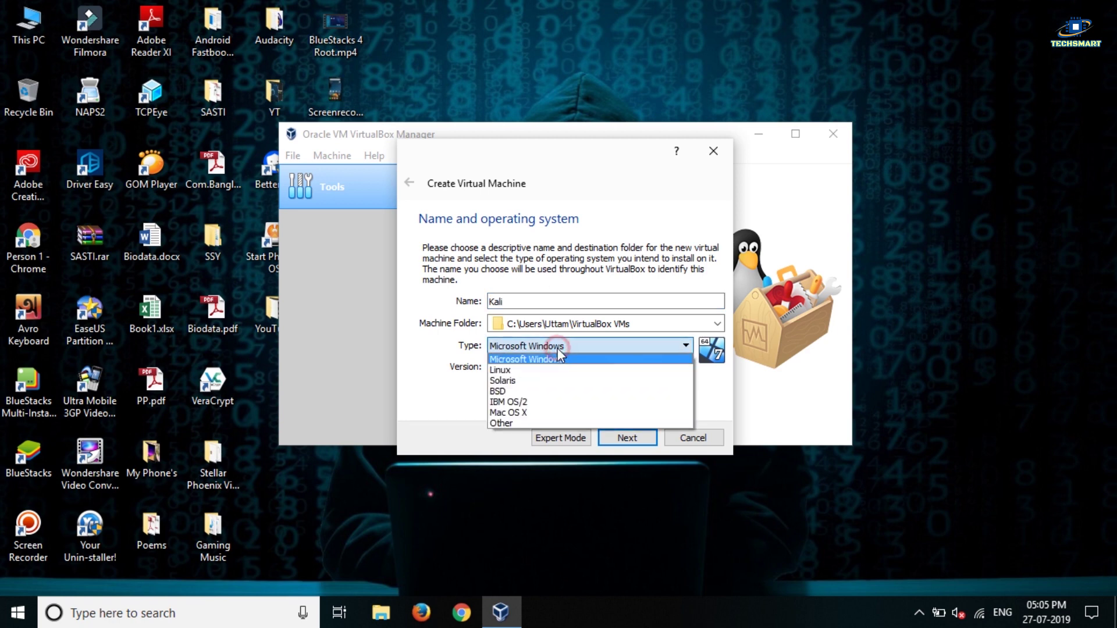
pyautogui.click(504, 370)
pyautogui.click(526, 367)
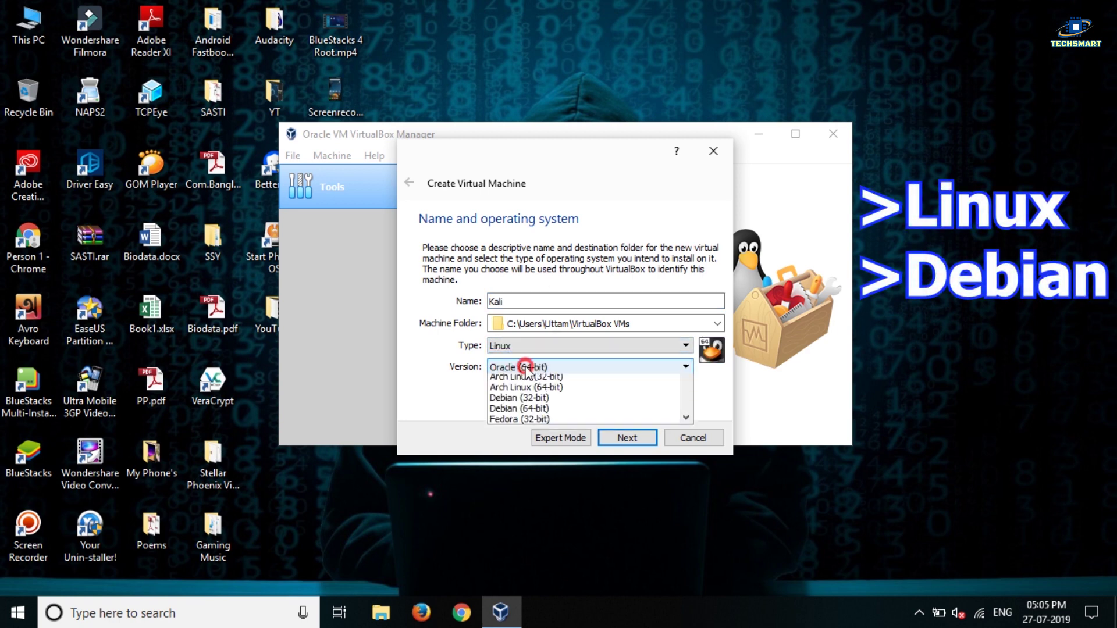
pyautogui.scroll(2, 526, 413)
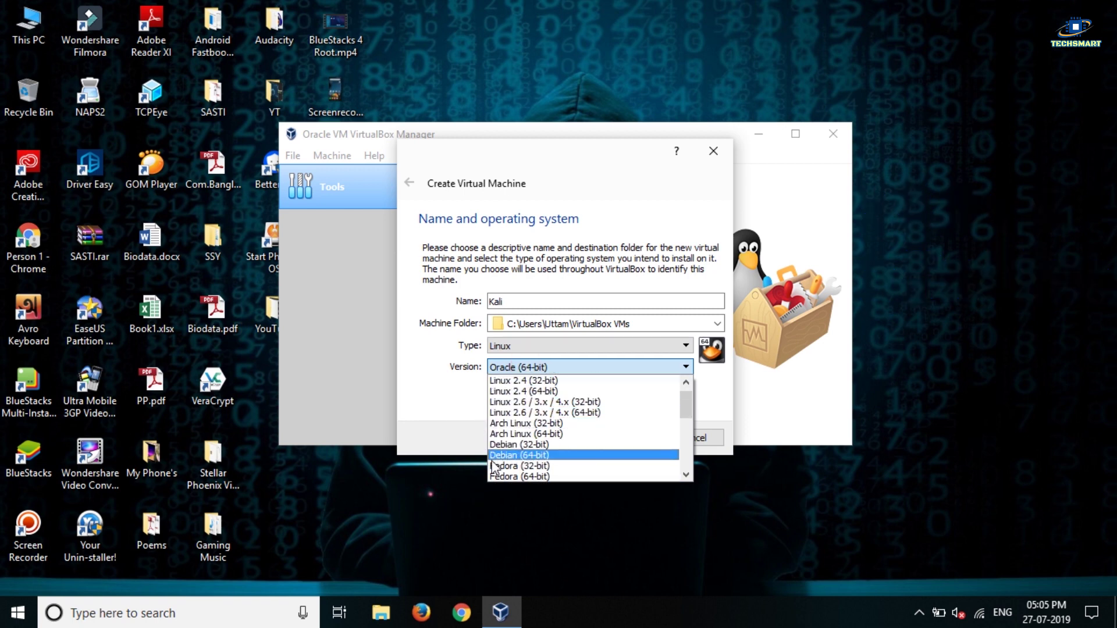
pyautogui.click(524, 455)
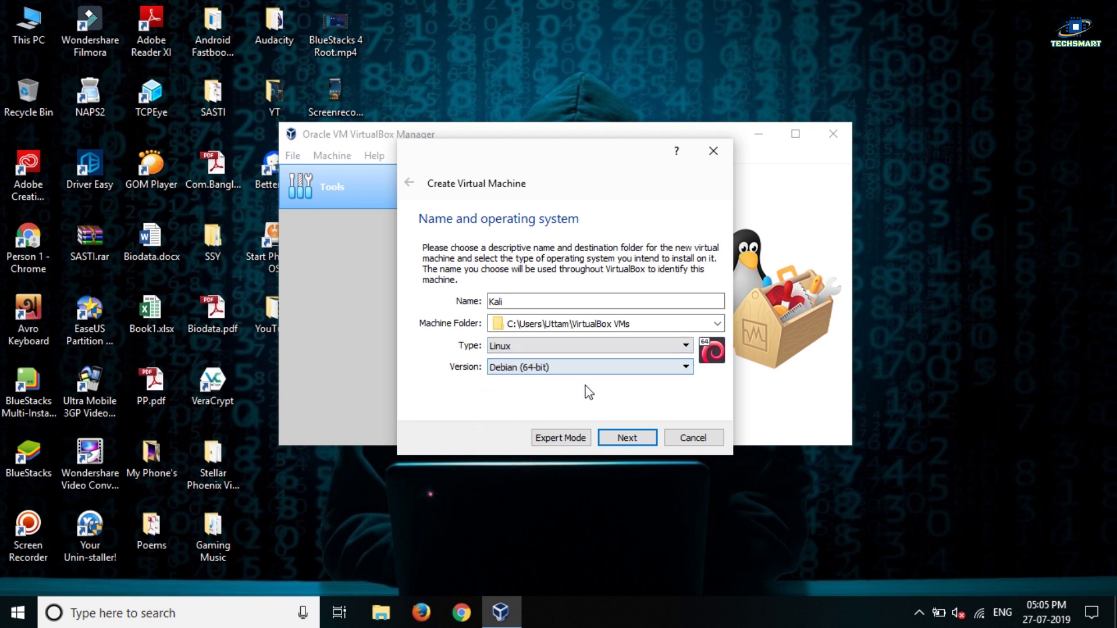
pyautogui.click(626, 440)
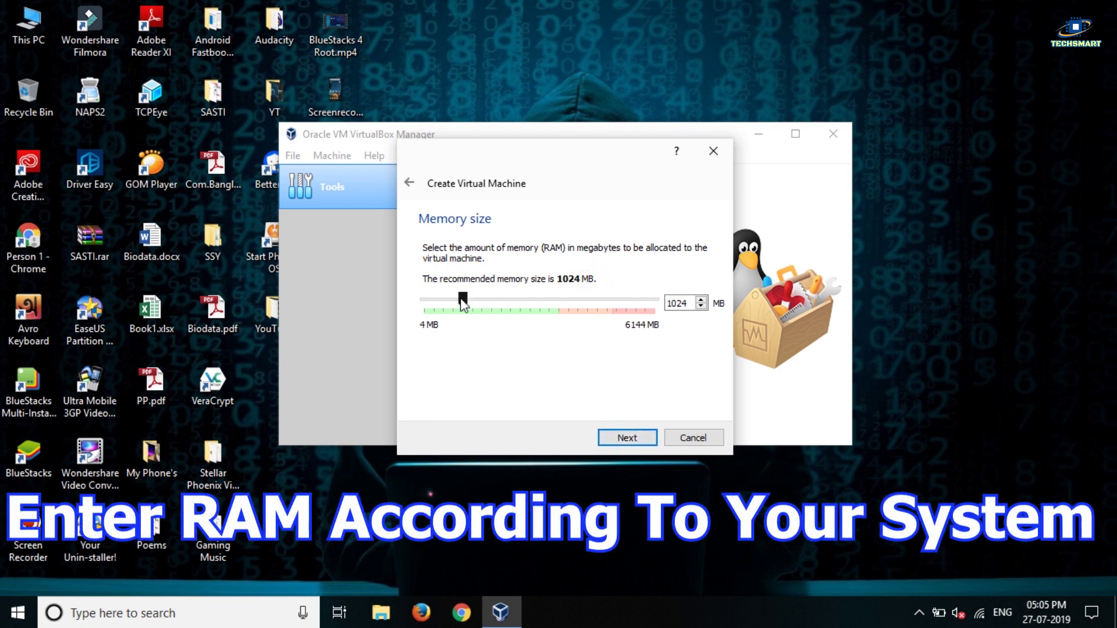
# Set 2048 MB memory and choose a new dynamically allocated VDI hard disk.
pyautogui.moveTo(532, 298); pyautogui.dragTo(543, 302)
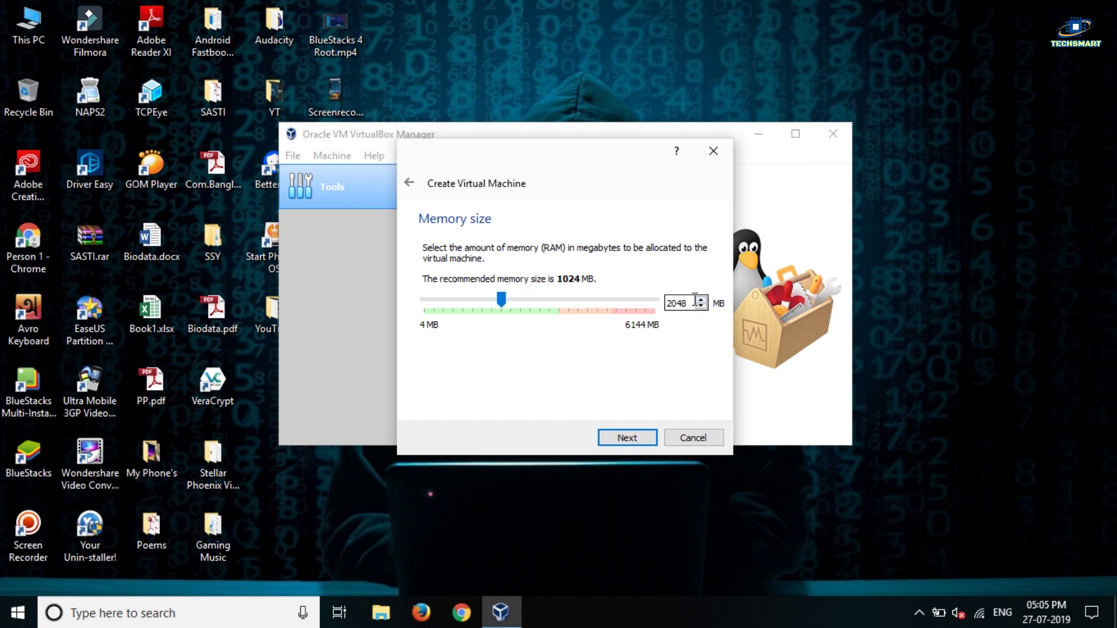
pyautogui.click(628, 438)
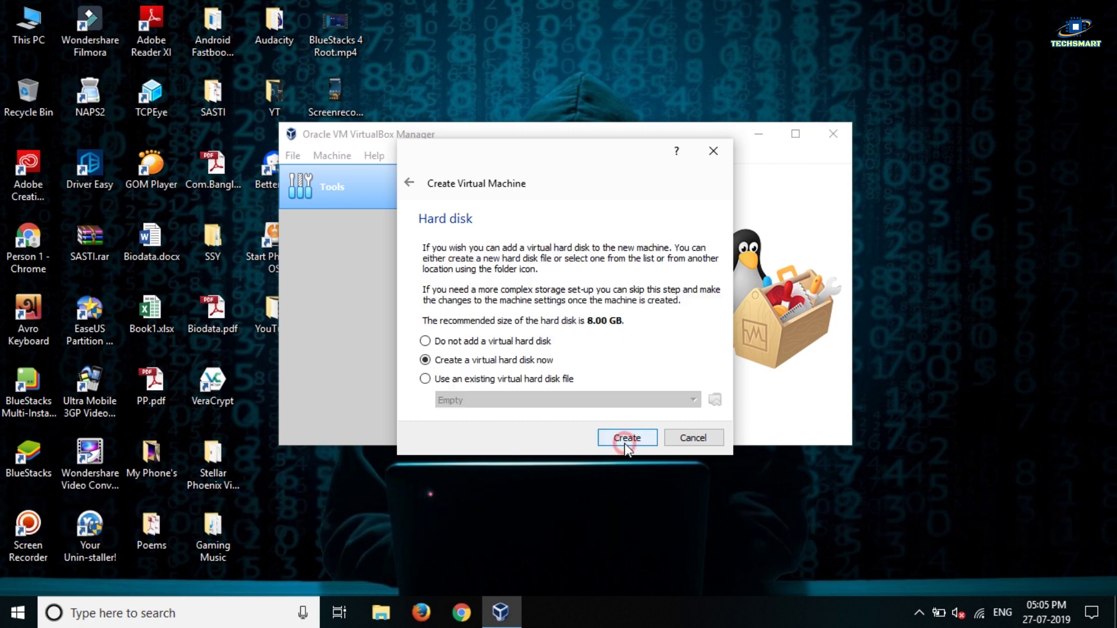
pyautogui.click(625, 438)
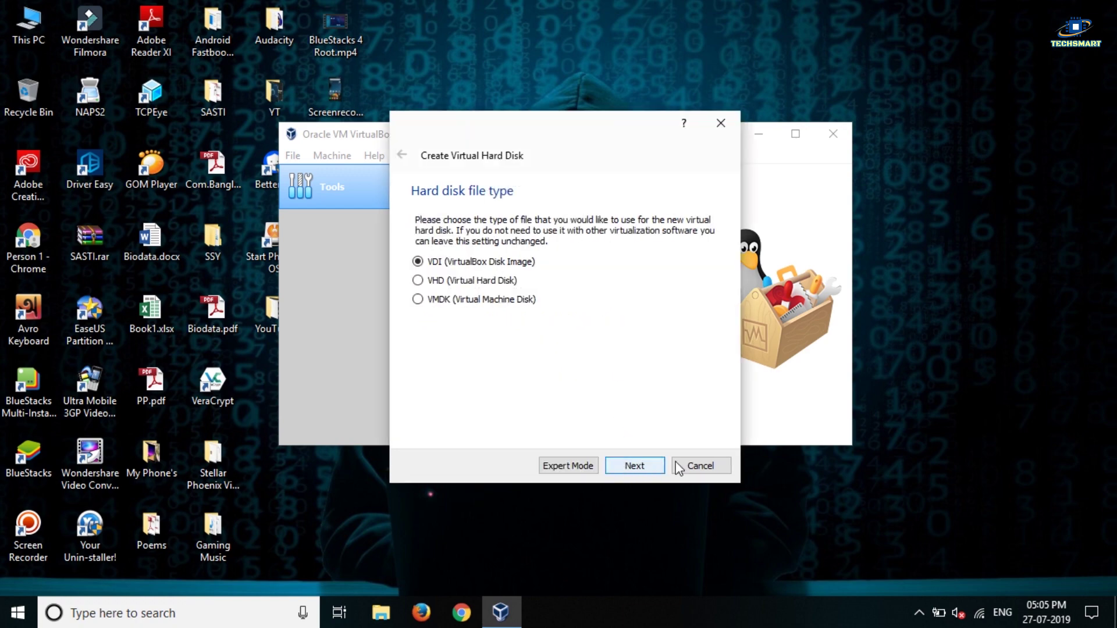
pyautogui.click(644, 470)
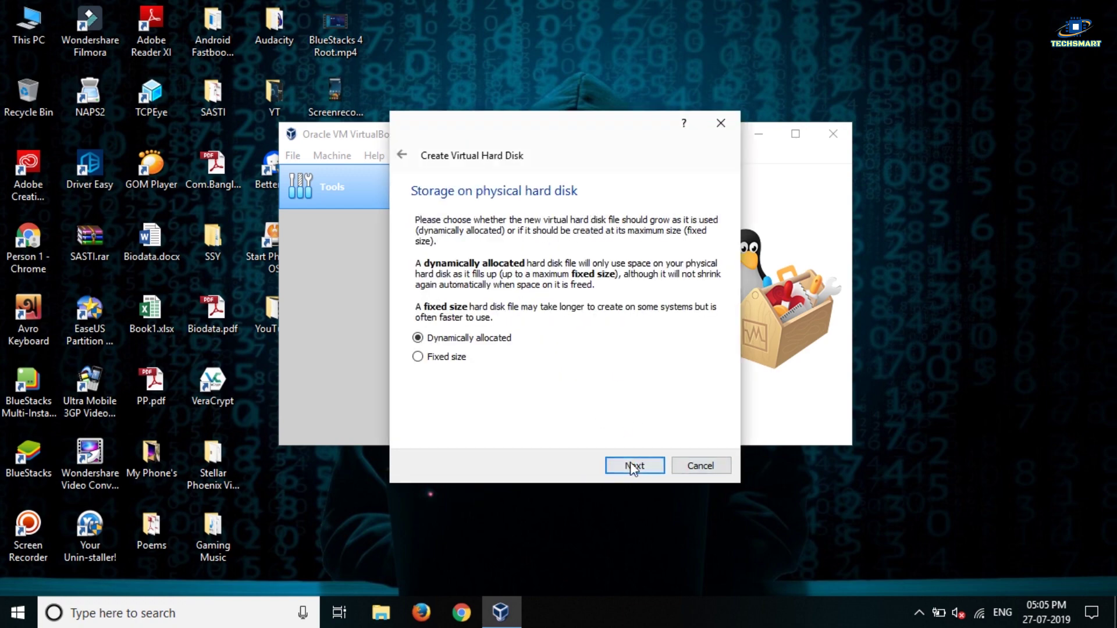
pyautogui.click(633, 465)
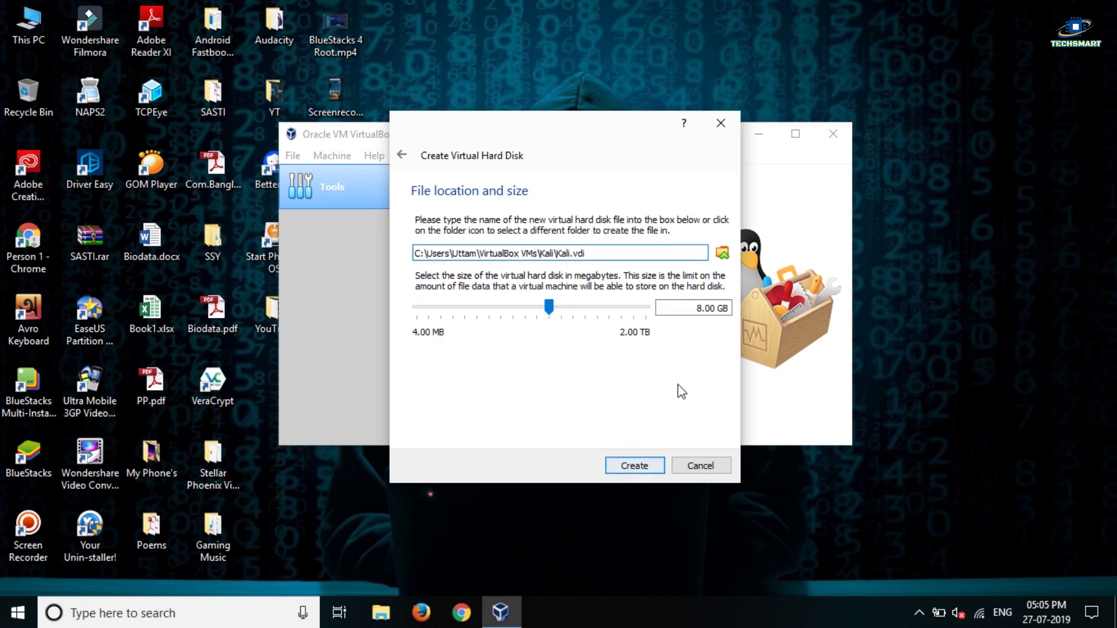
# Save the Kali.vdi disk file into the D:\My Works folder.
pyautogui.click(725, 256)
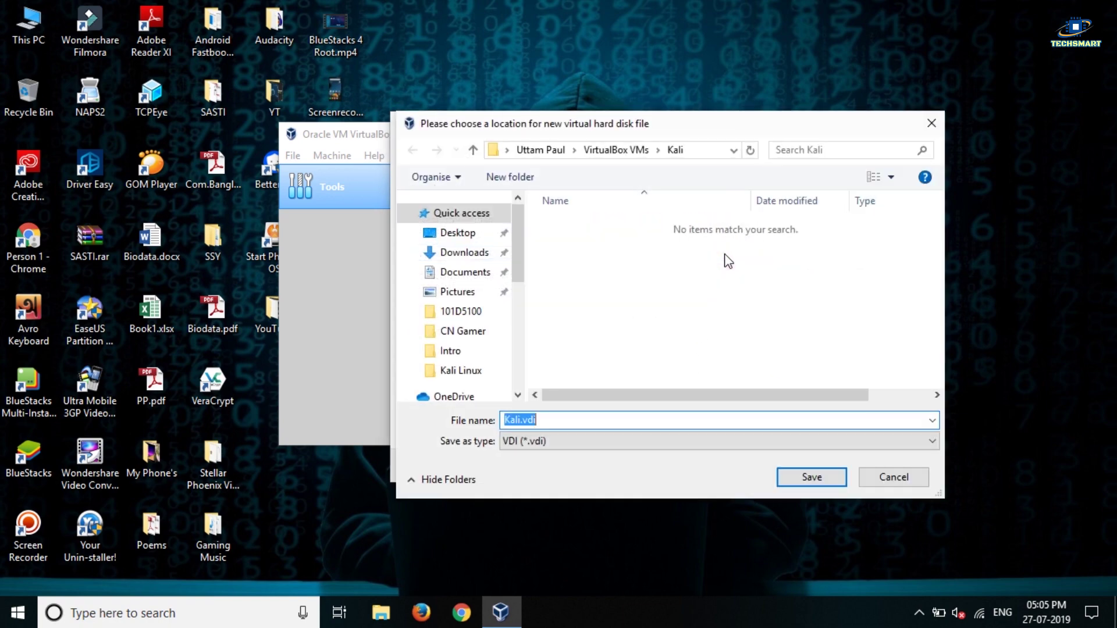
pyautogui.moveTo(514, 239); pyautogui.dragTo(517, 327)
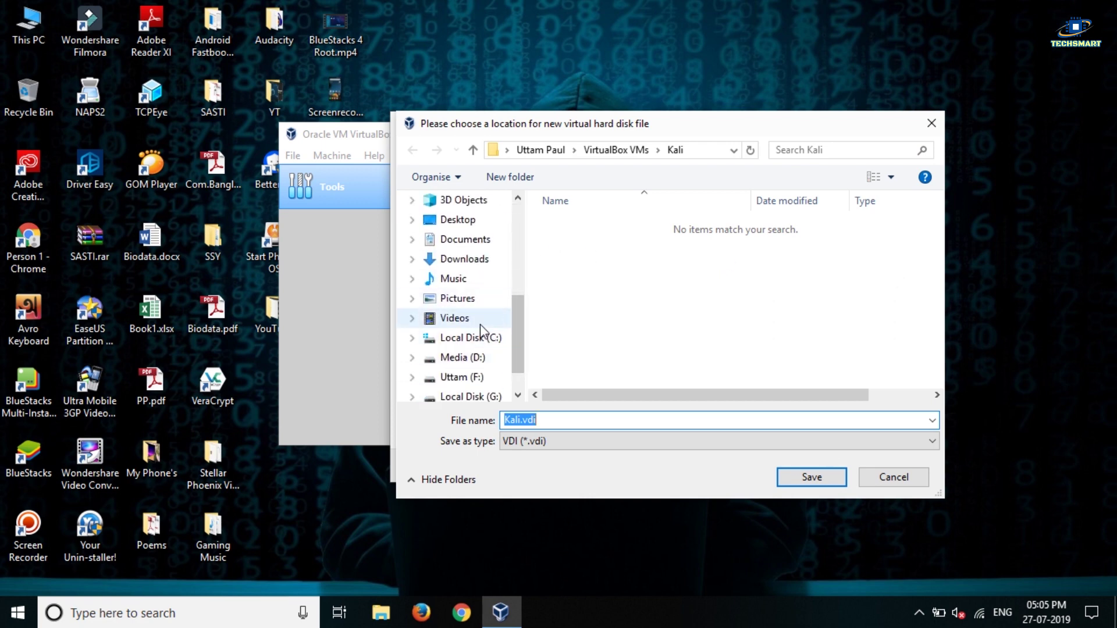
pyautogui.scroll(-1, 516, 326)
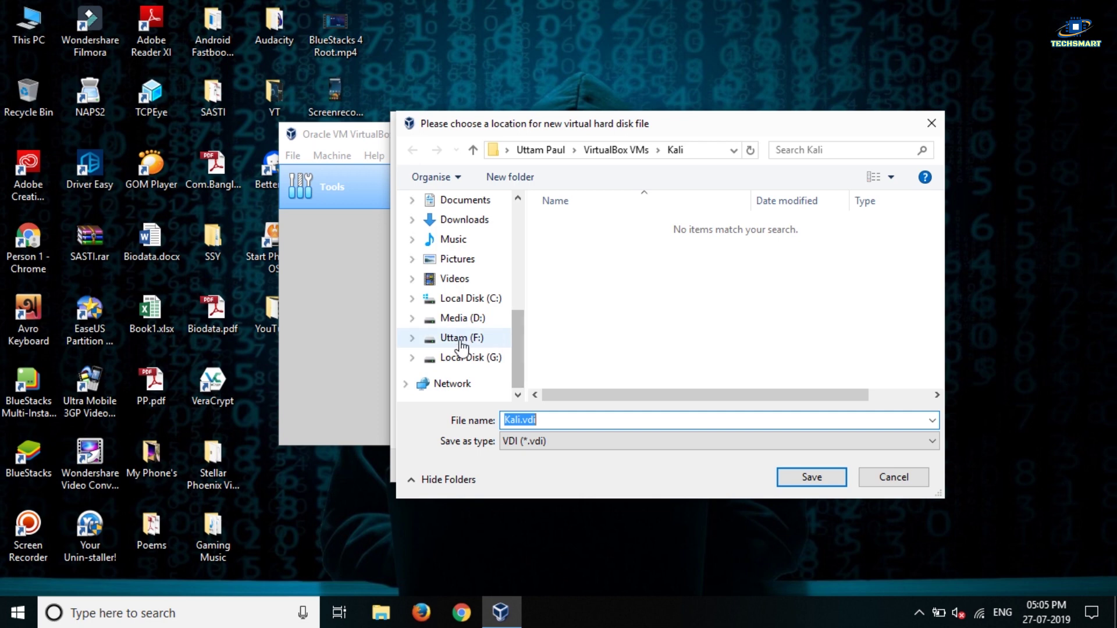
pyautogui.click(465, 318)
pyautogui.doubleClick(625, 361)
pyautogui.click(661, 280)
pyautogui.click(788, 482)
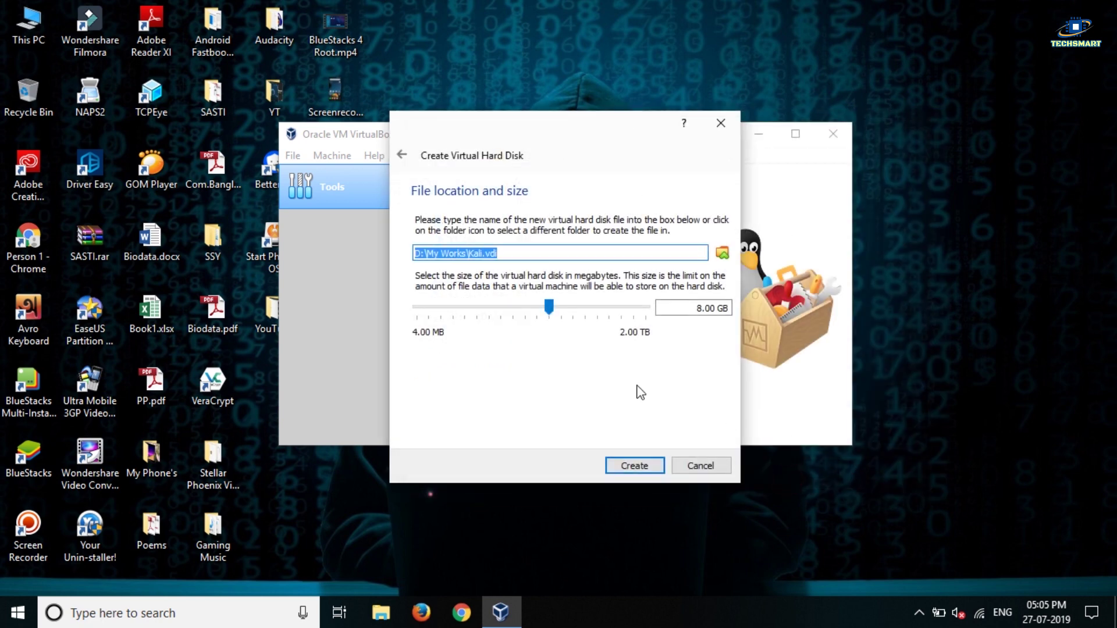
# Set the virtual disk size to 20.13 GB and create it.
pyautogui.moveTo(548, 306)
pyautogui.mouseDown()
pyautogui.moveTo(610, 307)
pyautogui.moveTo(567, 309)
pyautogui.mouseUp()
pyautogui.moveTo(693, 303); pyautogui.dragTo(738, 309)
pyautogui.click(696, 308)
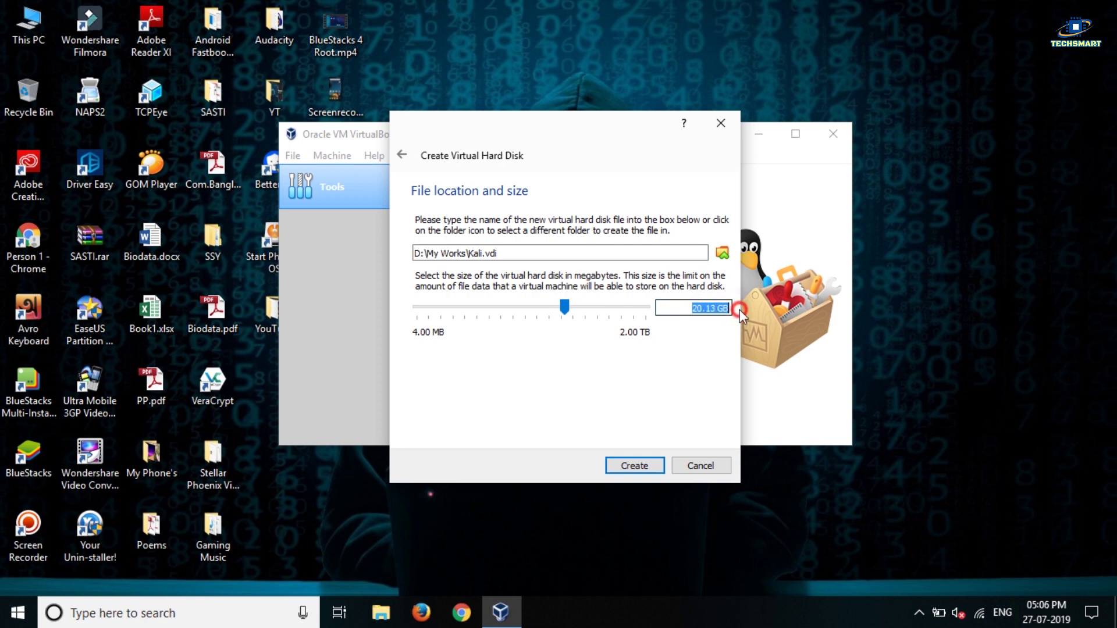
pyautogui.click(696, 308)
pyautogui.click(634, 467)
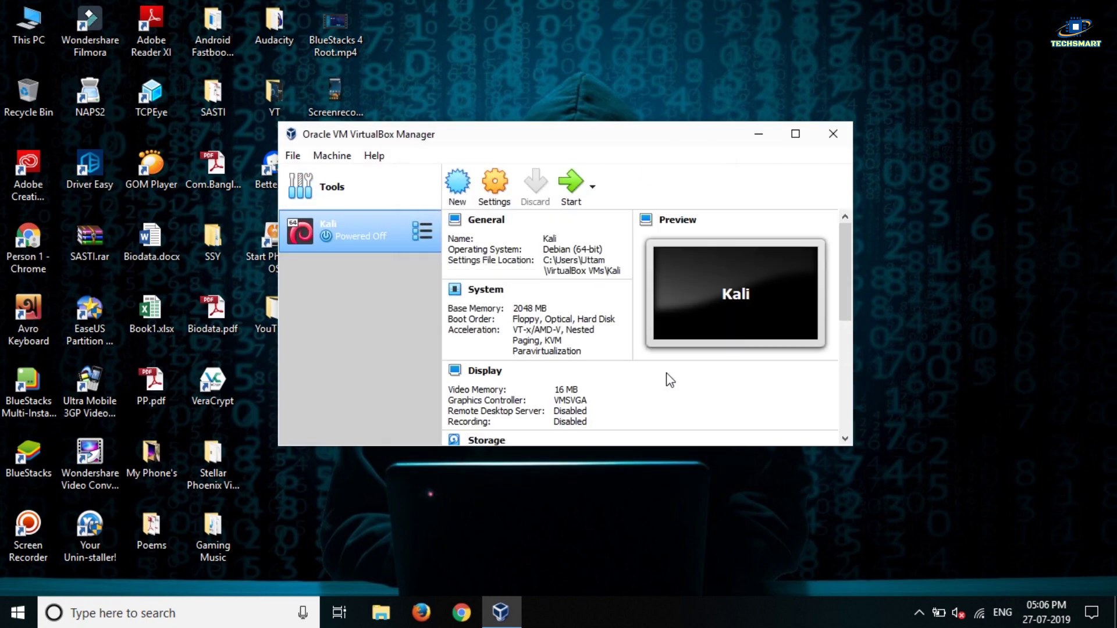
# Refresh the desktop and maximize the VirtualBox Manager window to show Kali's details.
pyautogui.rightClick(584, 7)
pyautogui.click(622, 75)
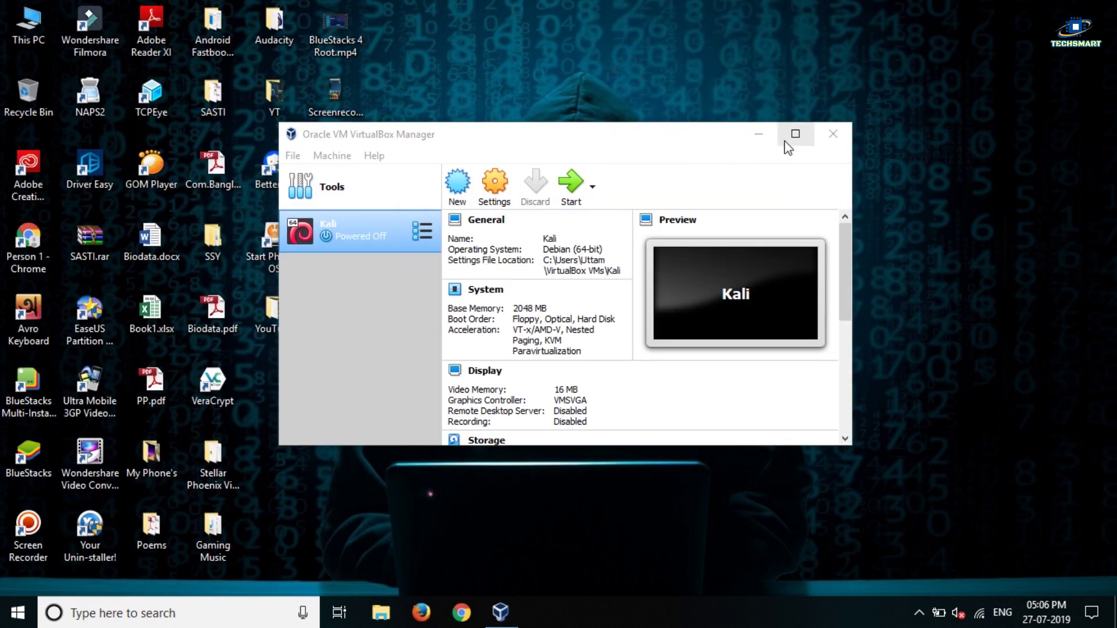
pyautogui.click(794, 134)
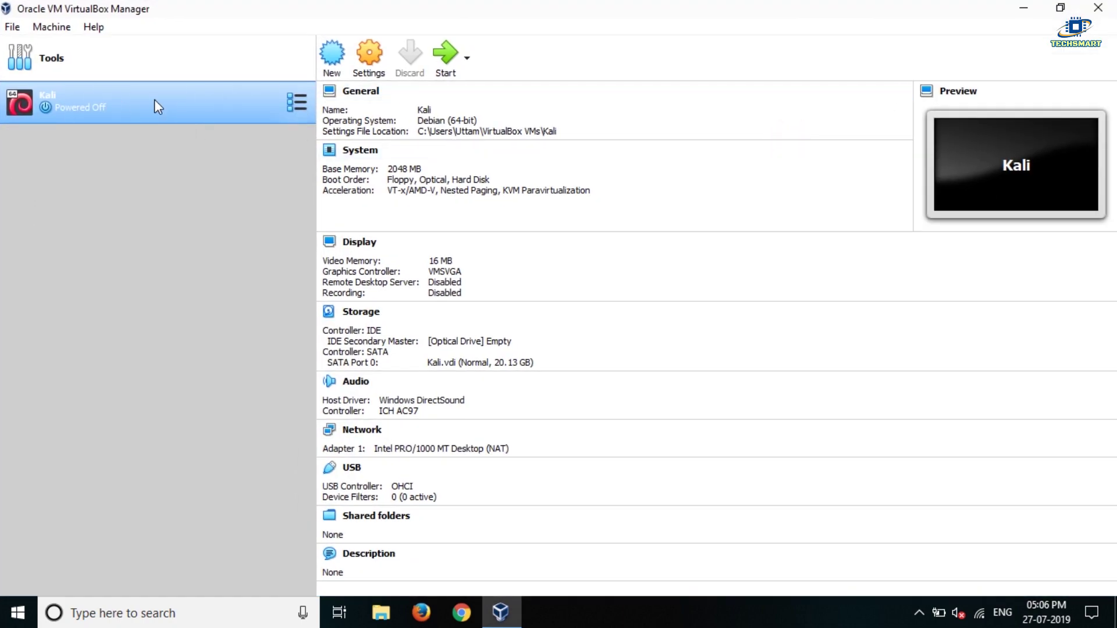
# In the Kali machine's Storage settings, choose a disk file for the empty optical drive.
pyautogui.click(373, 57)
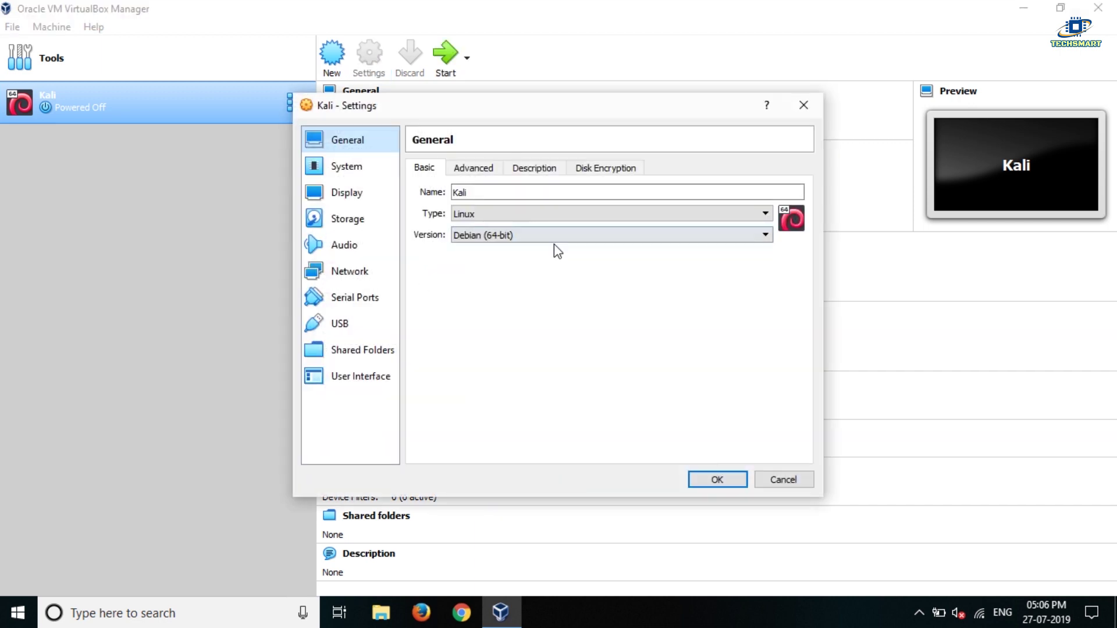
pyautogui.click(356, 223)
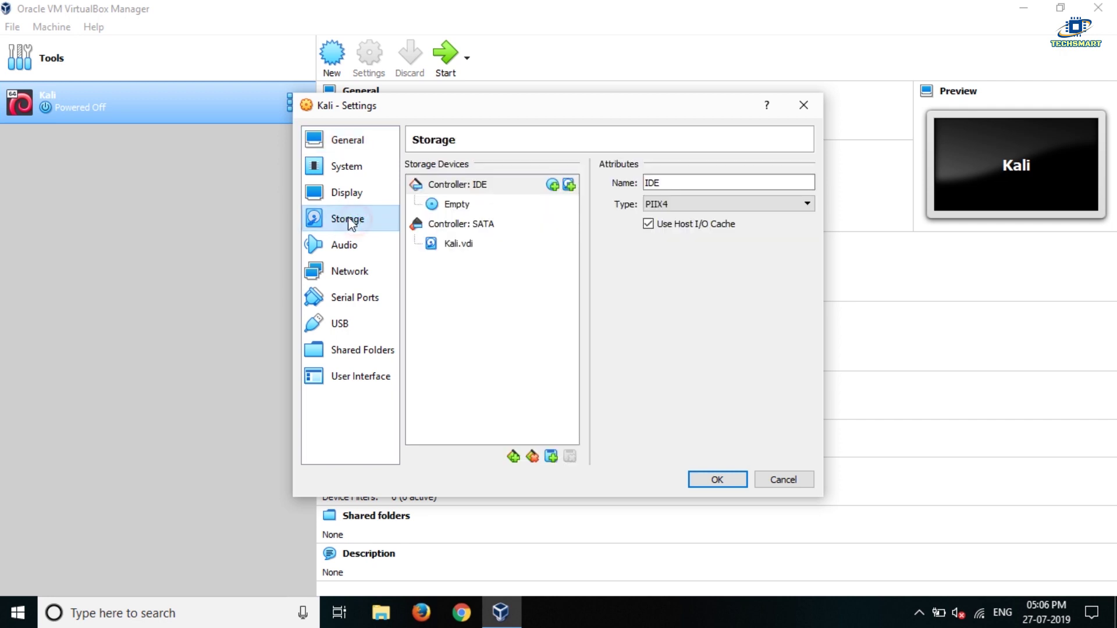
pyautogui.click(442, 206)
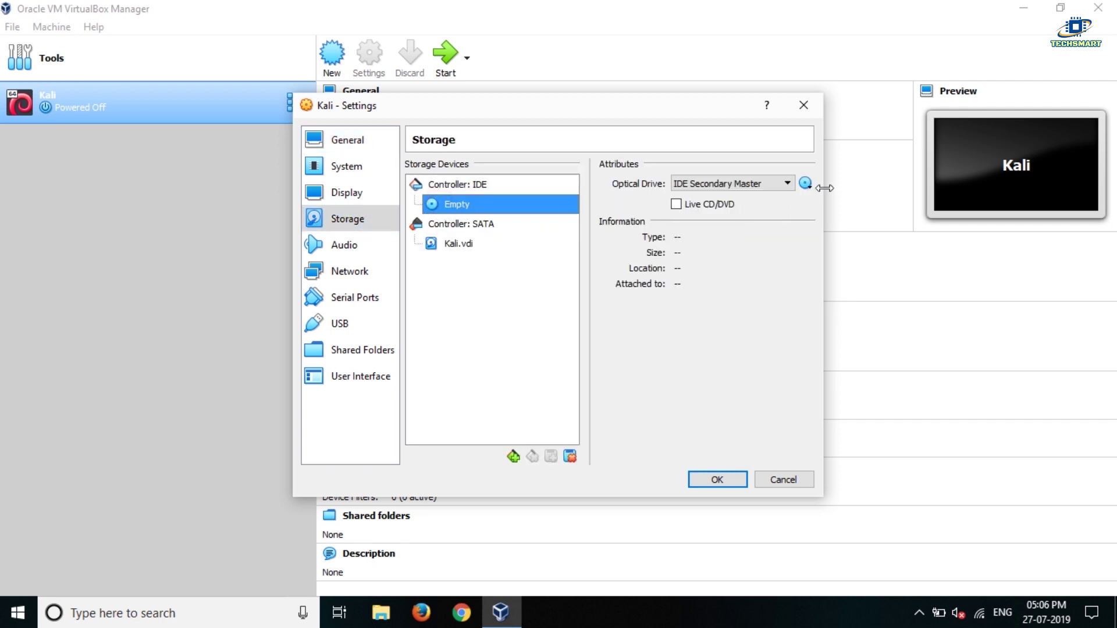
pyautogui.click(805, 184)
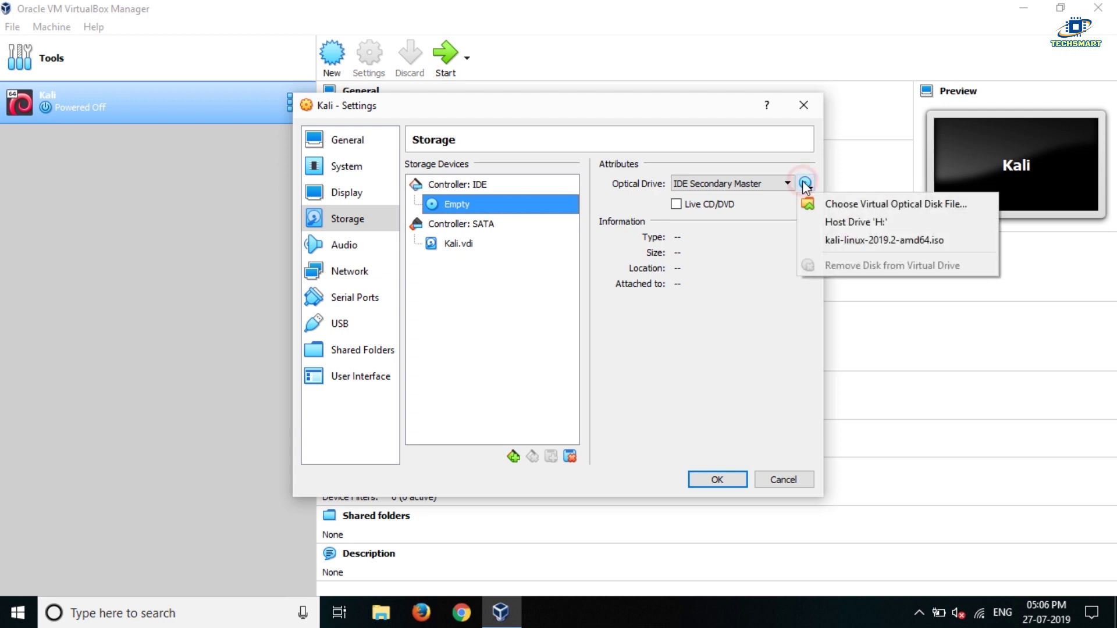
pyautogui.click(826, 205)
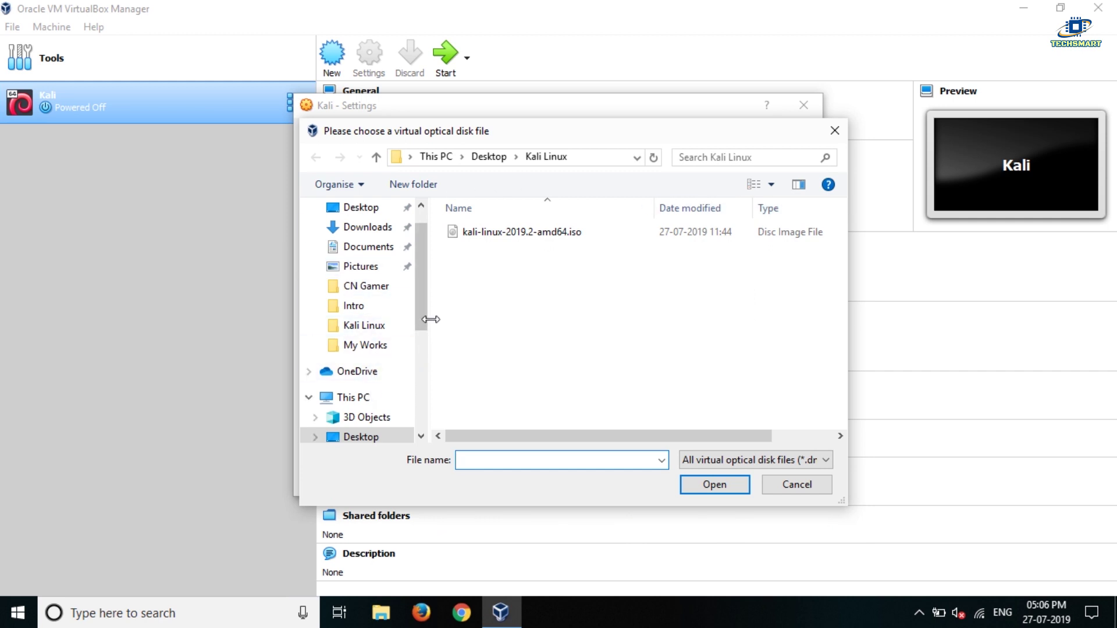
# Attach kali-linux-2019.2-amd64.iso from Desktop\Kali Linux and save the settings.
pyautogui.moveTo(421, 312); pyautogui.dragTo(424, 337)
pyautogui.click(361, 378)
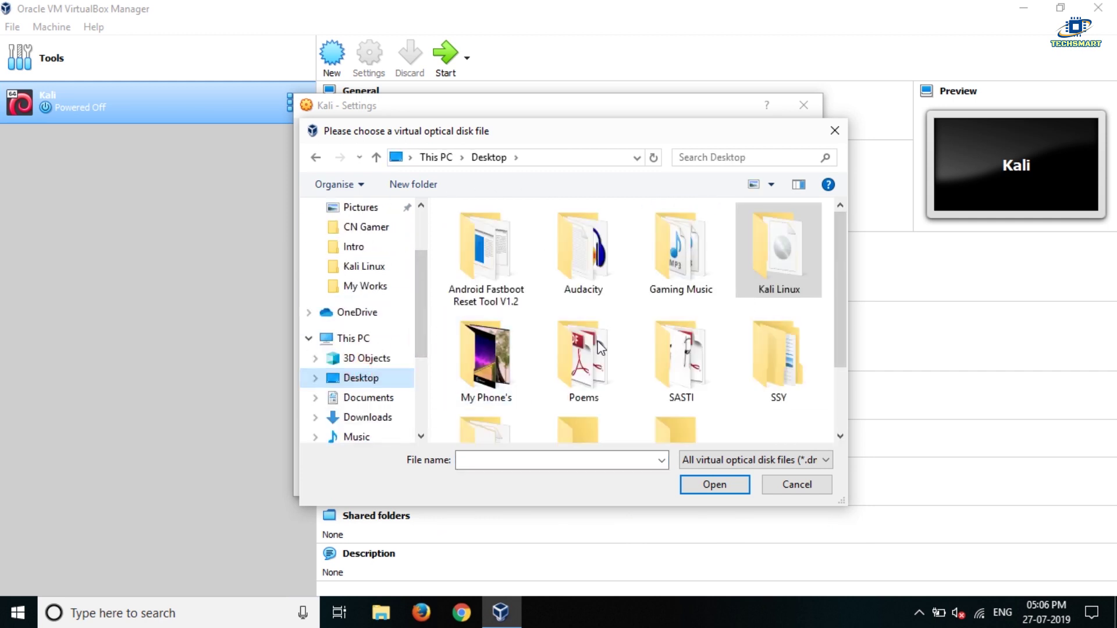
pyautogui.click(760, 258)
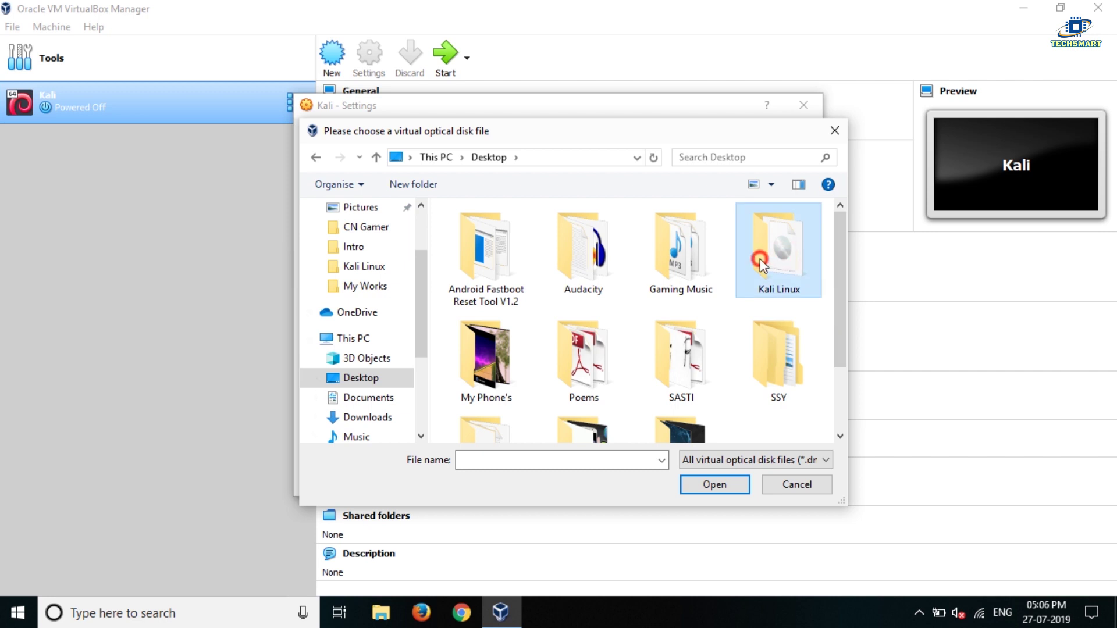
pyautogui.doubleClick(759, 259)
pyautogui.click(558, 233)
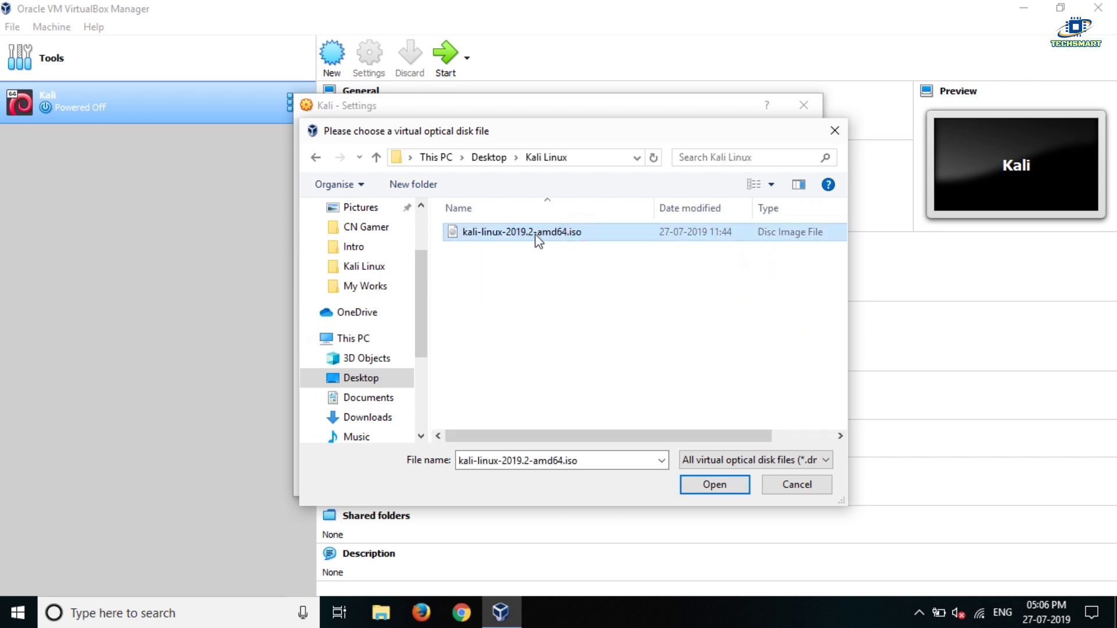
pyautogui.click(706, 481)
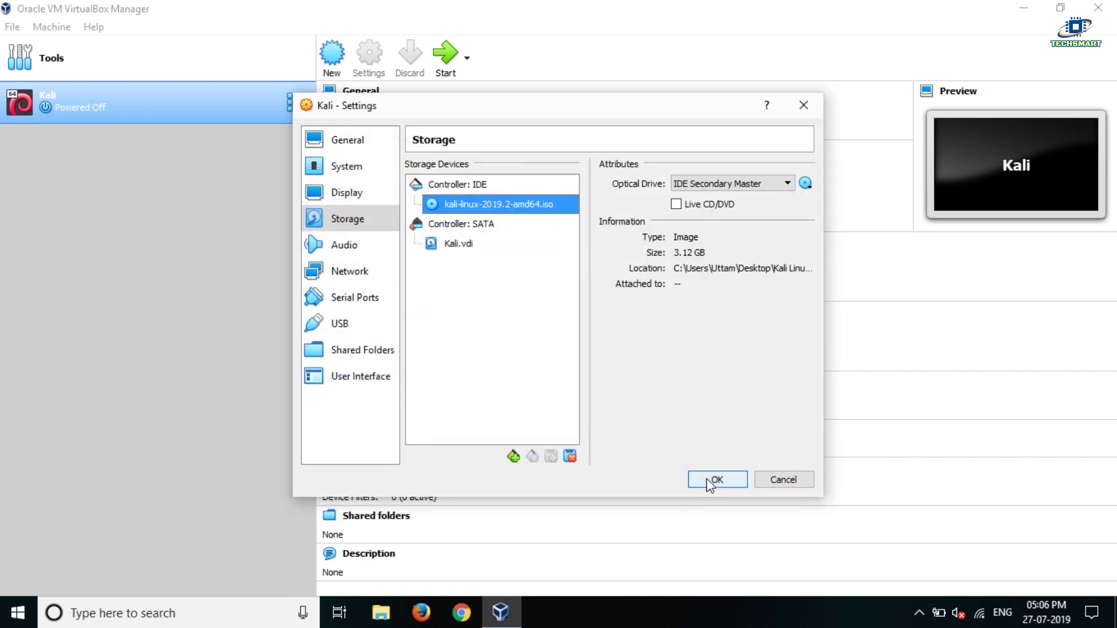
pyautogui.click(714, 481)
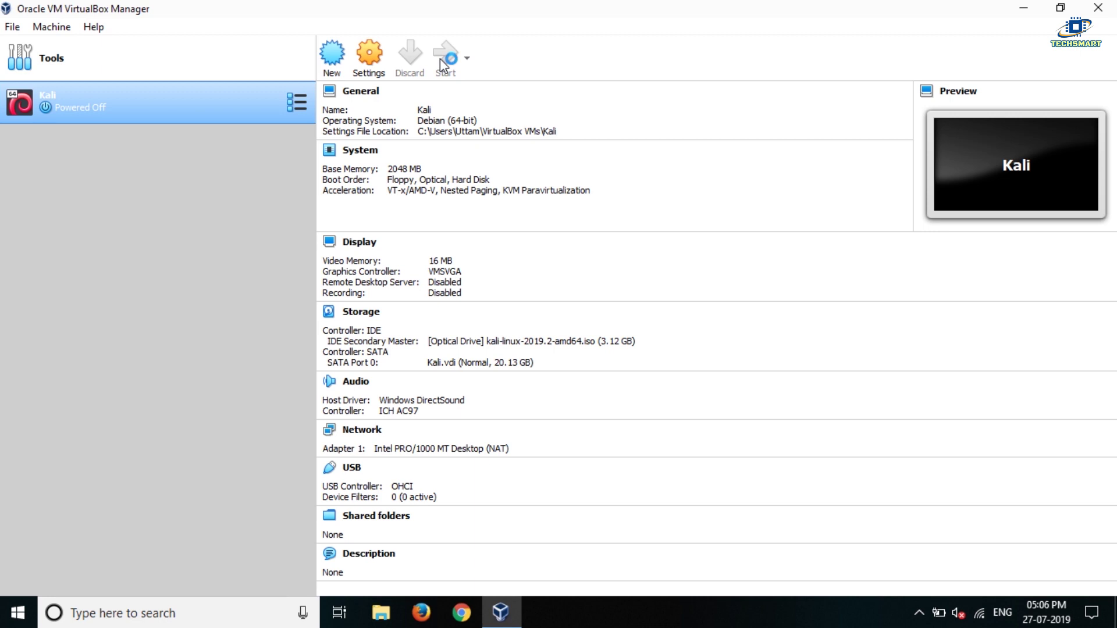
# Start the Kali machine, maximize its window, and let it capture keyboard and mouse.
pyautogui.click(440, 58)
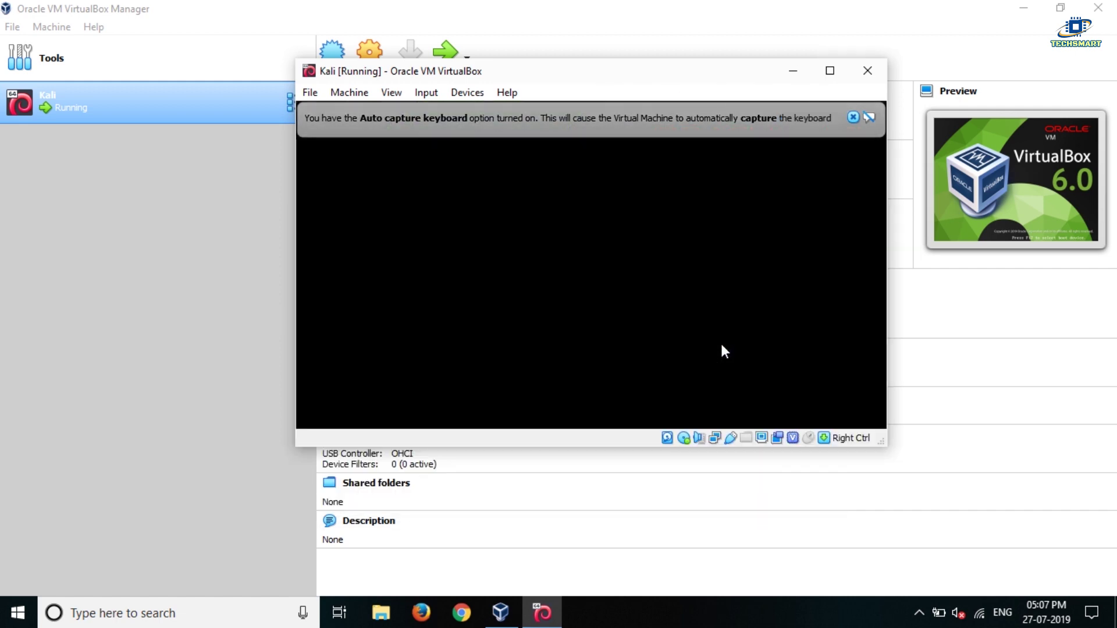
pyautogui.click(764, 70)
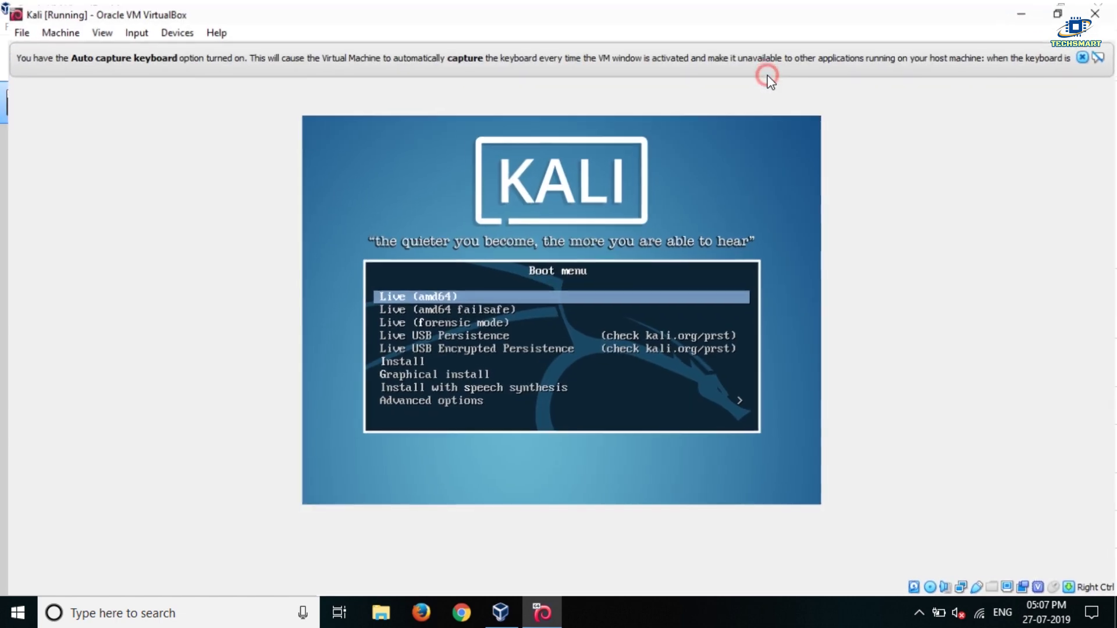
pyautogui.click(1054, 142)
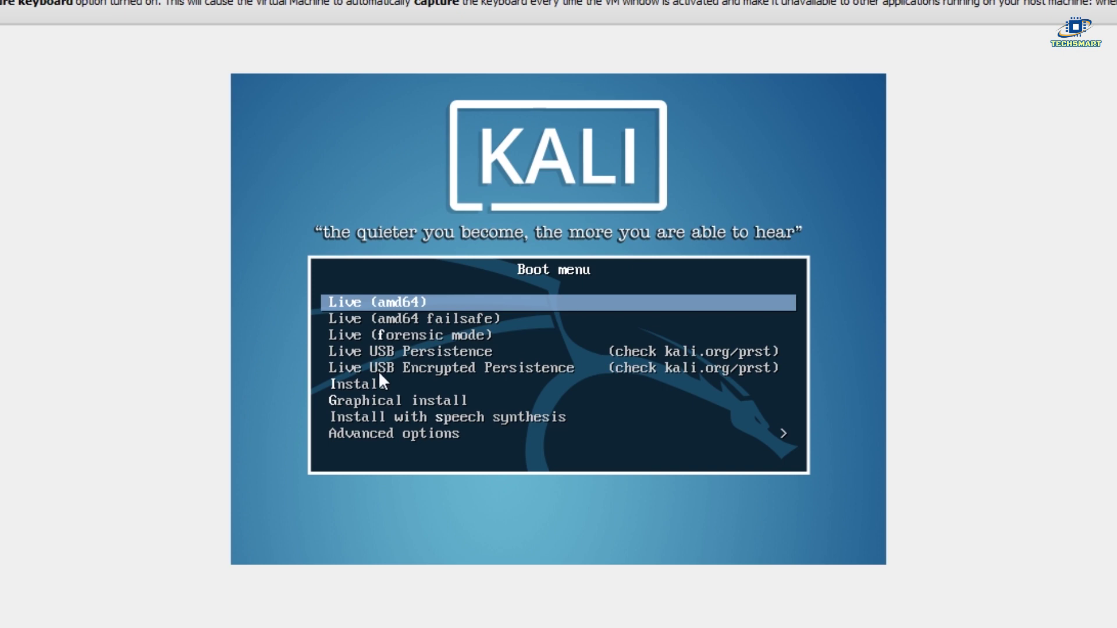
pyautogui.click(369, 399)
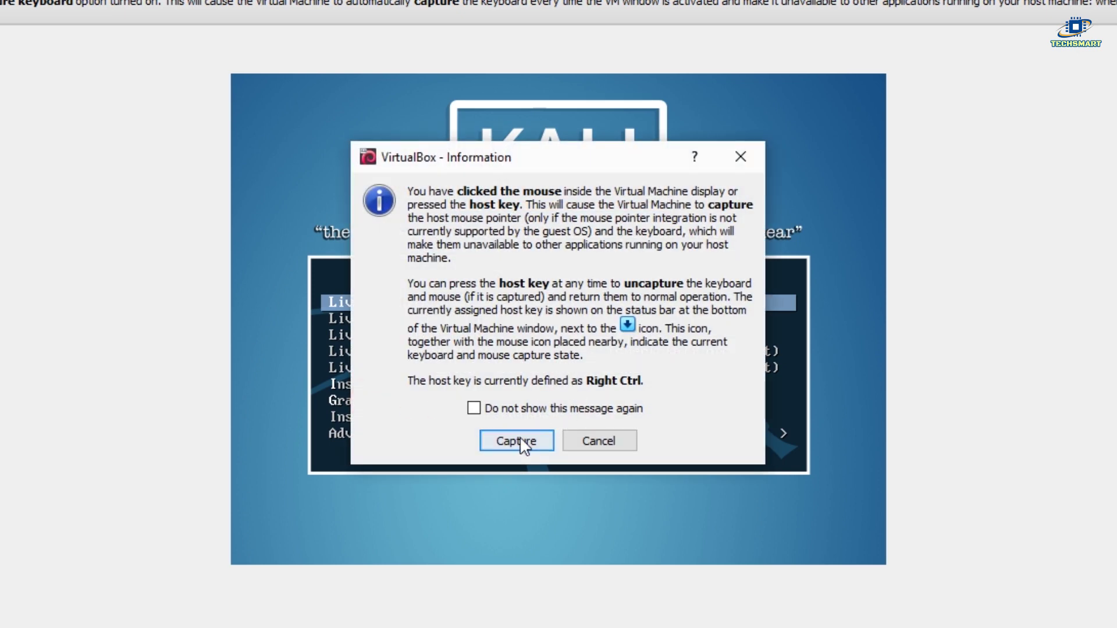
pyautogui.click(596, 442)
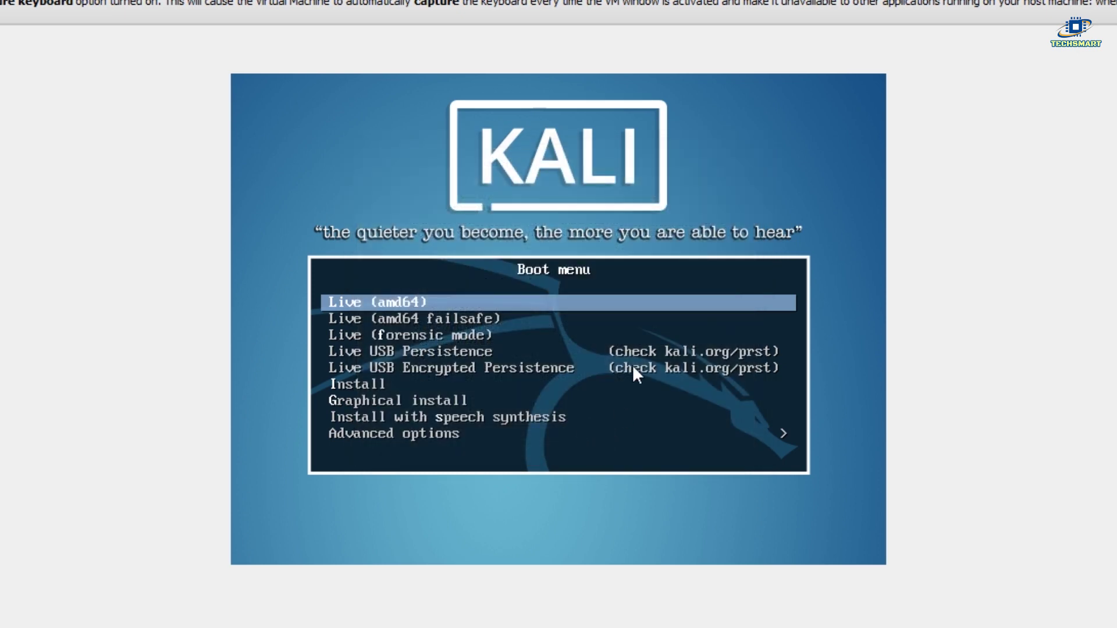
# Select Graphical install in the boot menu and boot it.
pyautogui.press('Down')
pyautogui.press('Down')
pyautogui.press('Down')
pyautogui.press('Down')
pyautogui.press('Down')
pyautogui.press('Down')
pyautogui.press('Down')
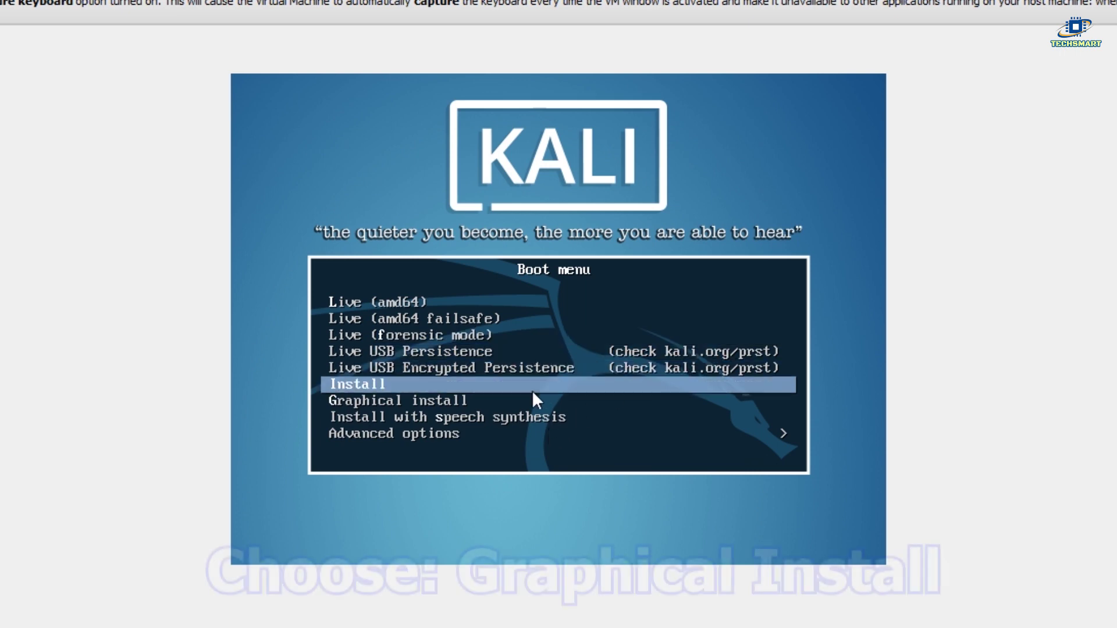
pyautogui.press('Up')
pyautogui.press('Up')
pyautogui.press('Down')
pyautogui.click(652, 156)
pyautogui.click(539, 437)
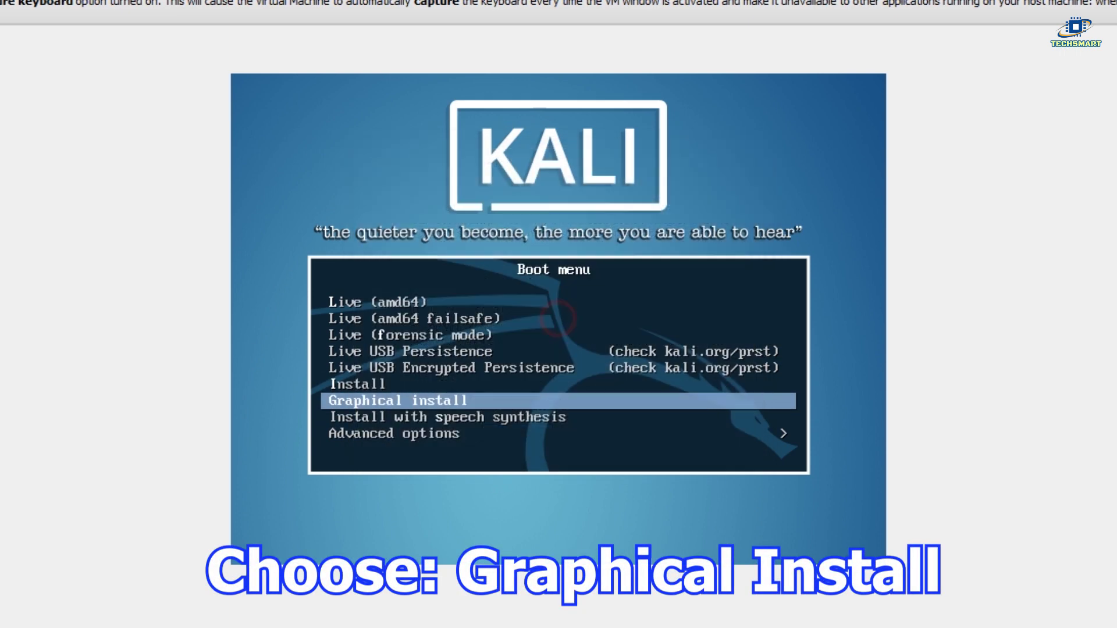
pyautogui.press('Down')
pyautogui.press('Up')
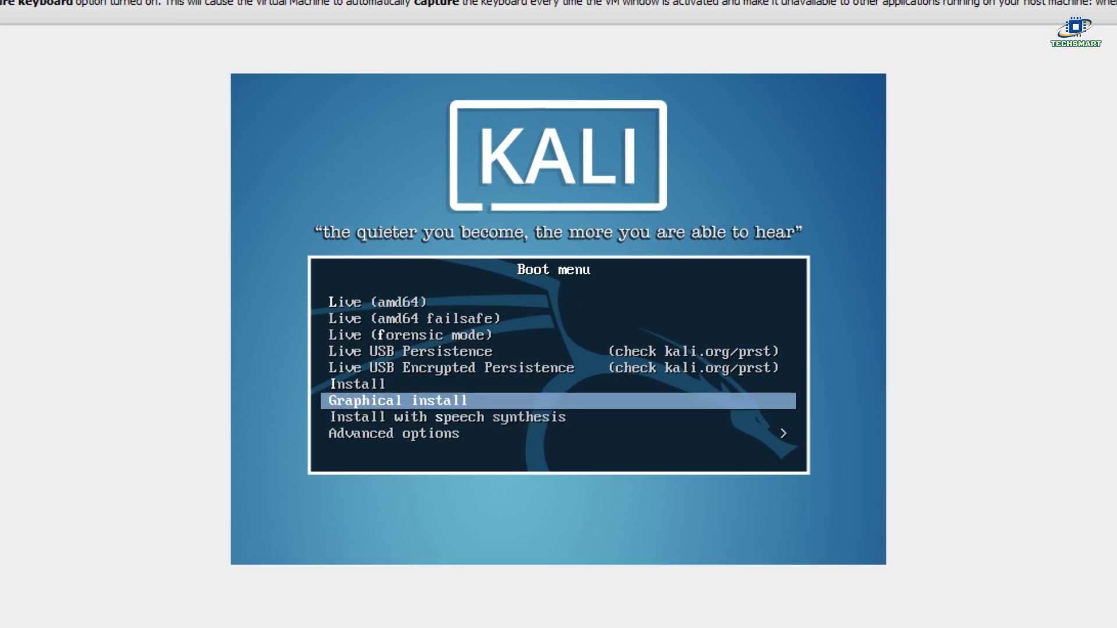
pyautogui.press('Return')
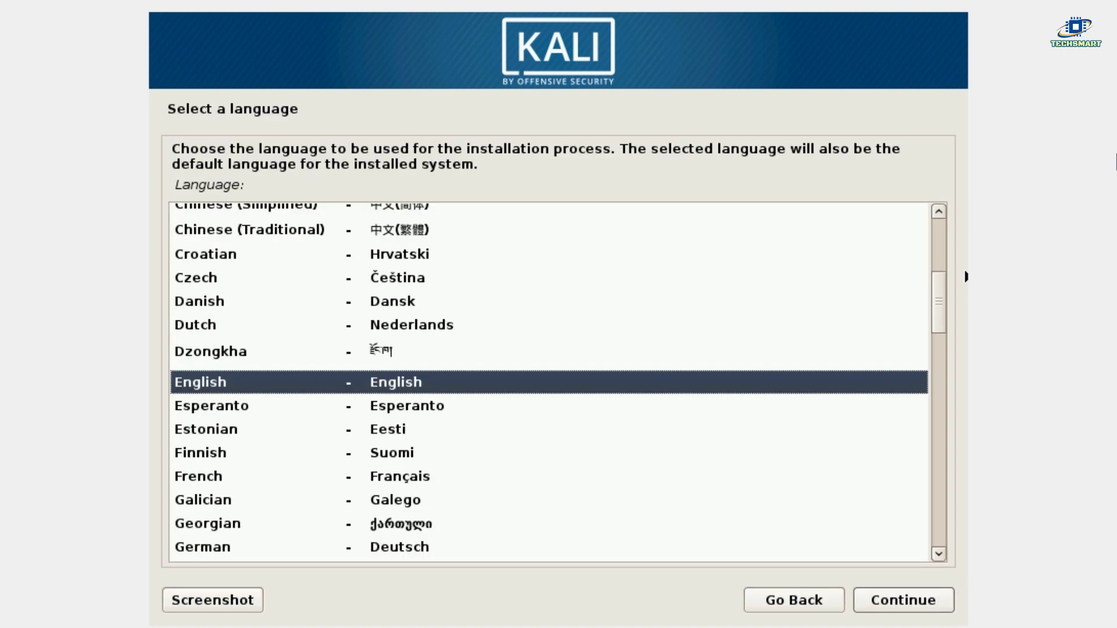
# Keep English as the installer language and pick India as the location.
pyautogui.click(914, 148)
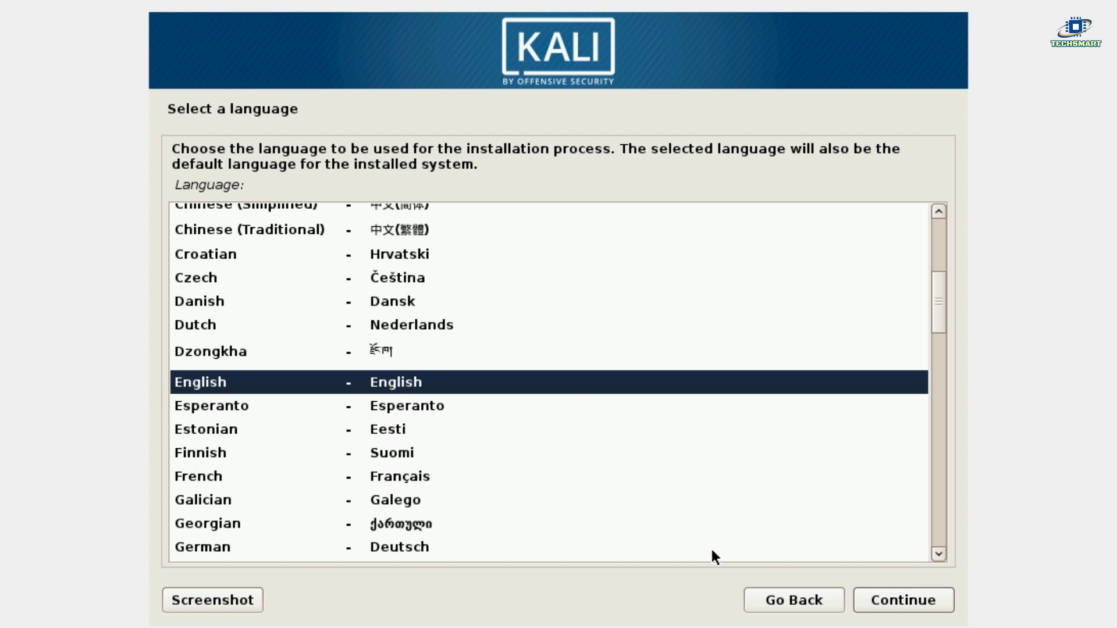
pyautogui.click(898, 608)
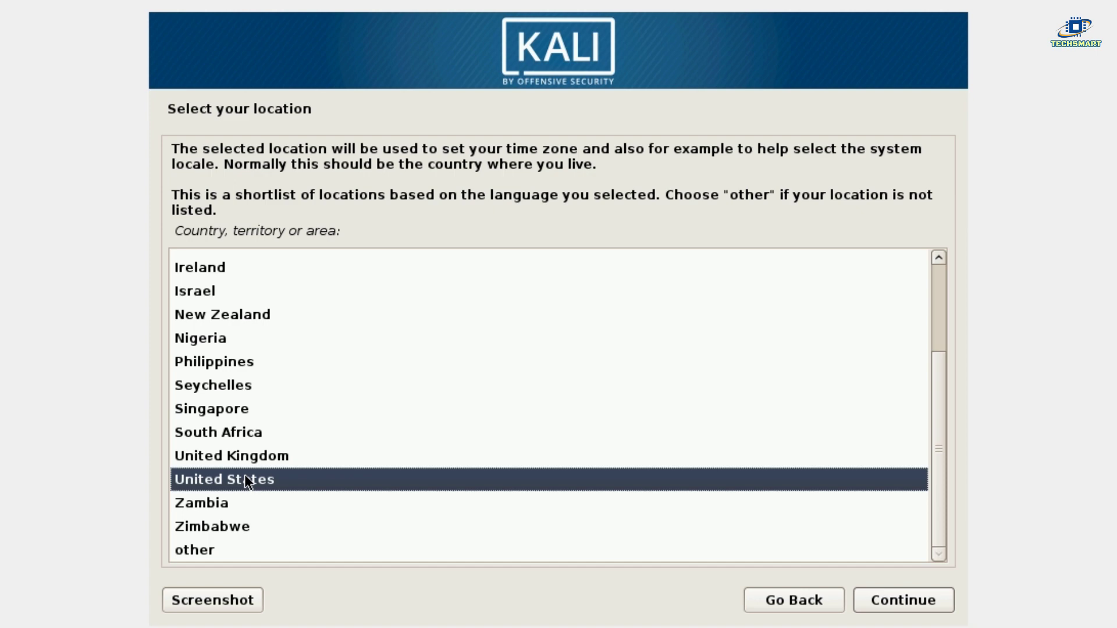
pyautogui.moveTo(938, 392); pyautogui.dragTo(942, 339)
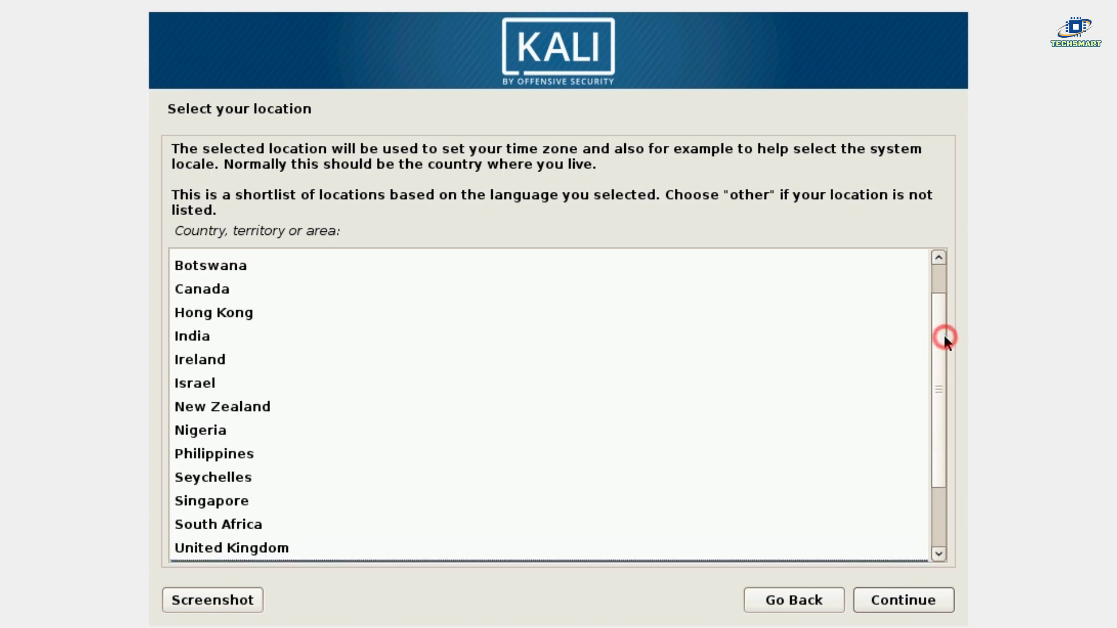
pyautogui.click(195, 337)
pyautogui.click(943, 600)
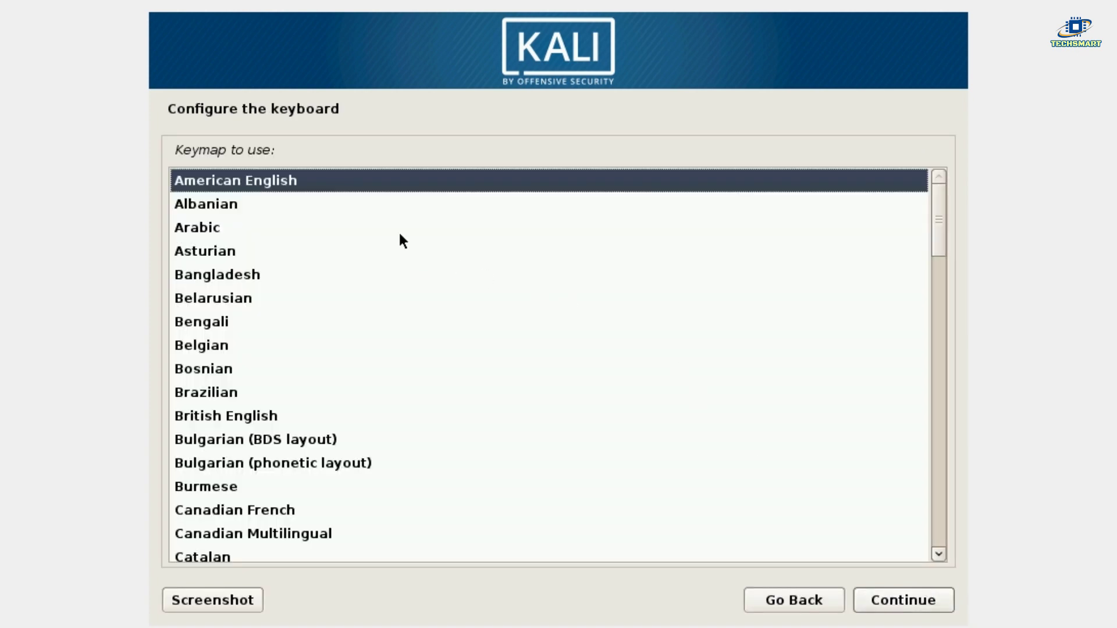
# Accept the American English keymap, keep hostname 'kali', and leave the domain blank.
pyautogui.click(902, 600)
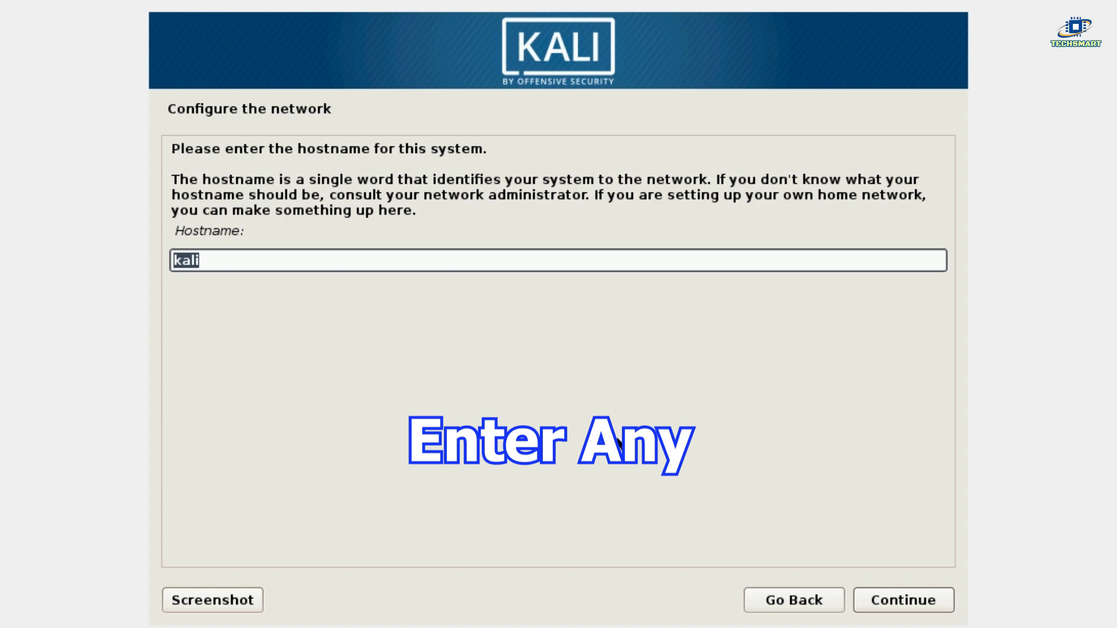
pyautogui.click(413, 260)
pyautogui.click(903, 600)
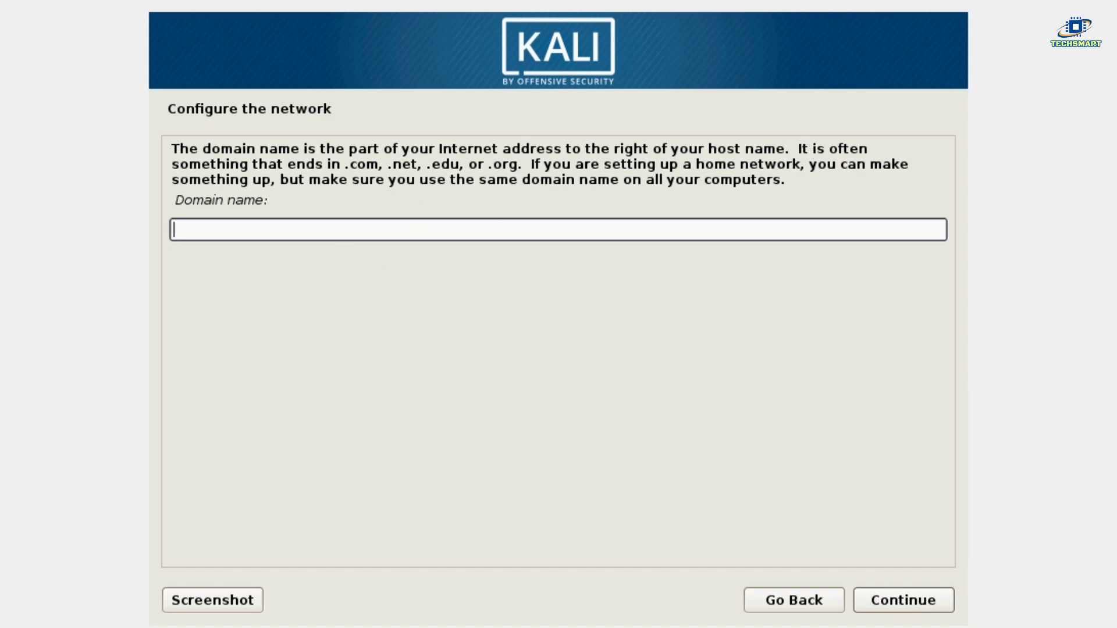
pyautogui.click(899, 599)
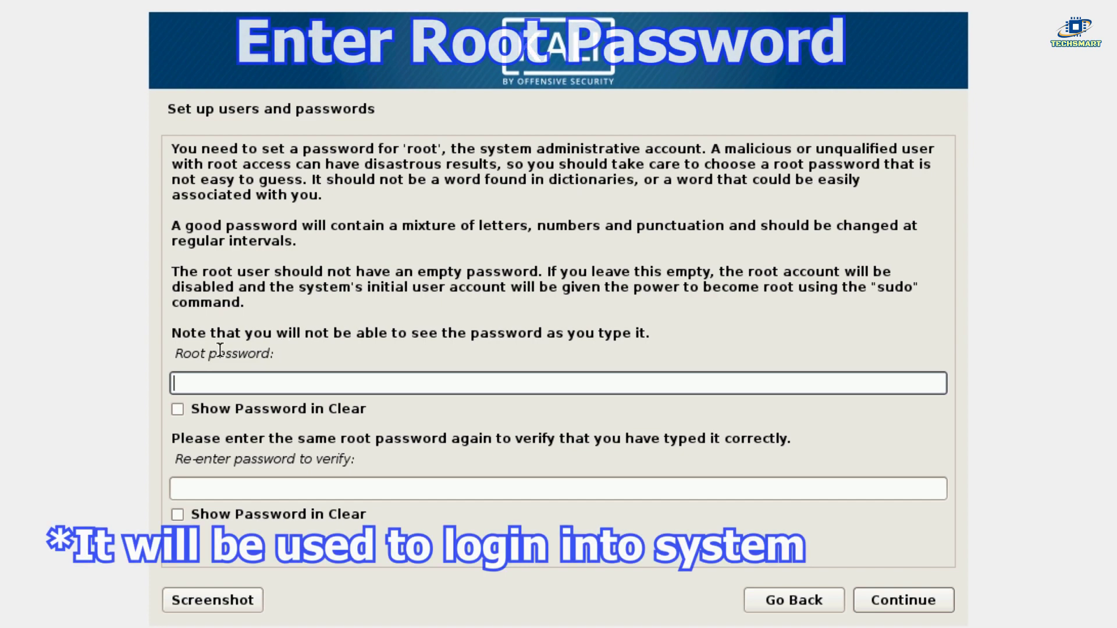
# Enter the root account password shown in clear text, re-enter it to confirm, and continue.
pyautogui.moveTo(183, 353)
pyautogui.mouseDown()
pyautogui.moveTo(279, 349)
pyautogui.moveTo(167, 350)
pyautogui.mouseUp()
pyautogui.click(282, 349)
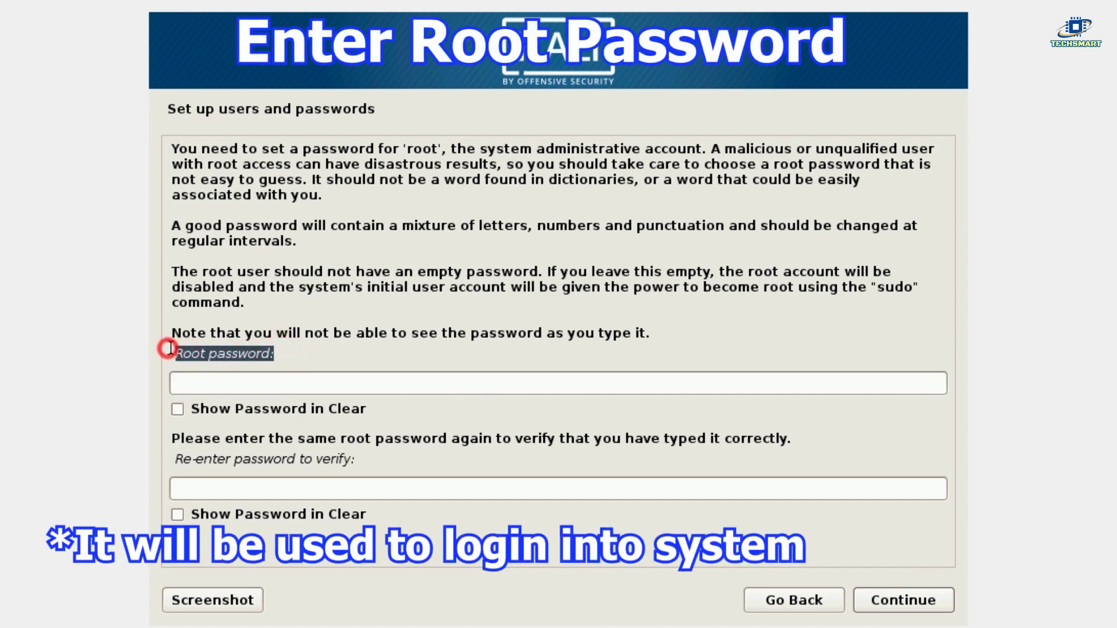
pyautogui.click(280, 350)
pyautogui.click(260, 404)
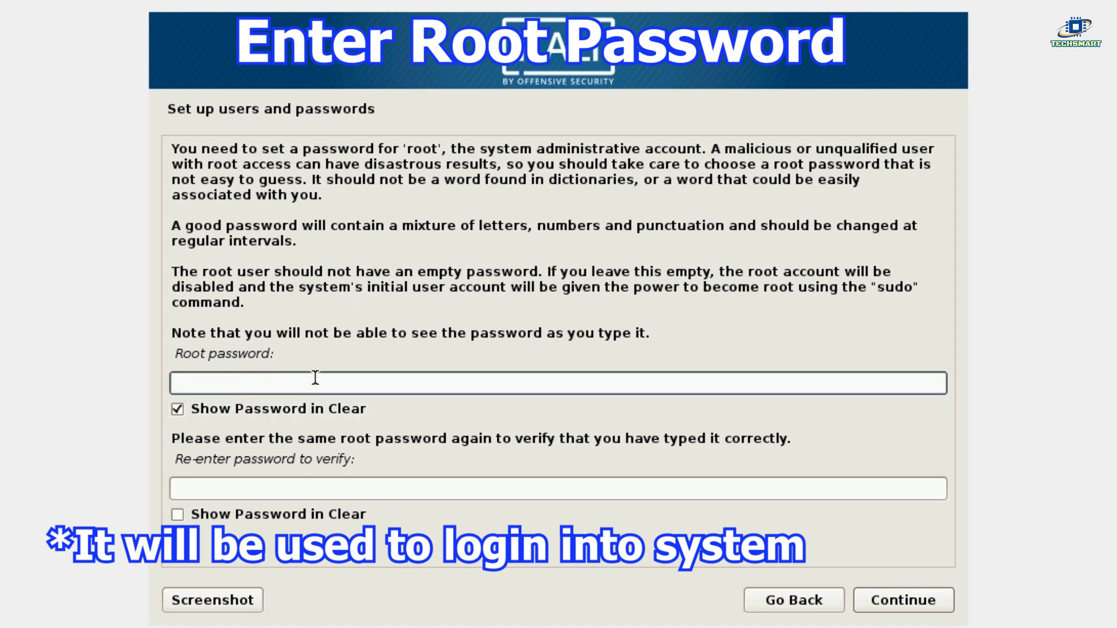
pyautogui.write('12')
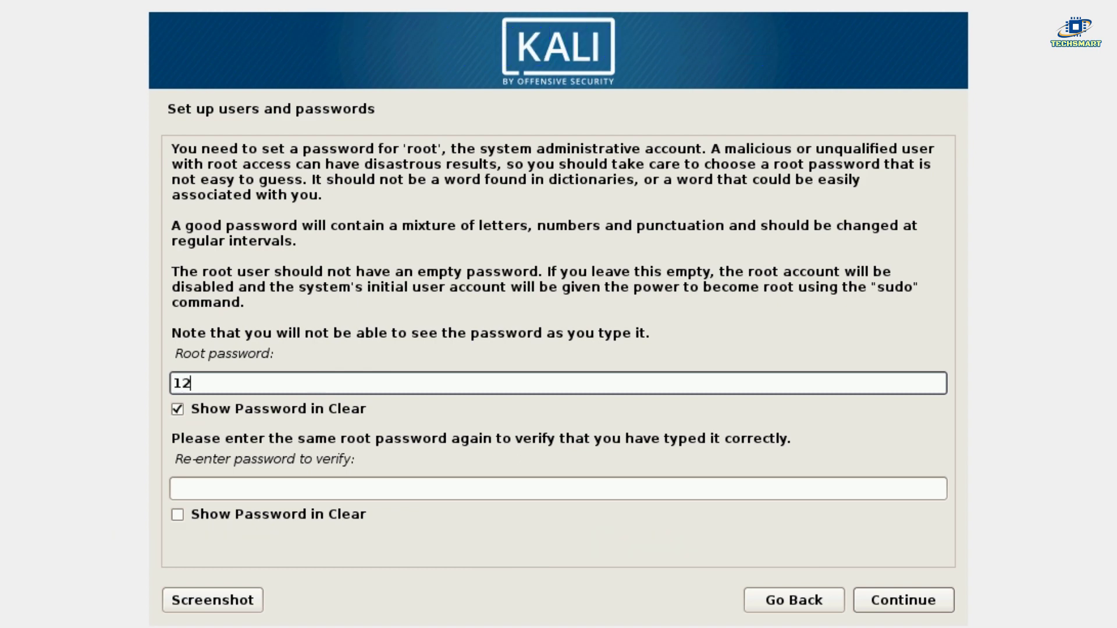
pyautogui.write('34567890')
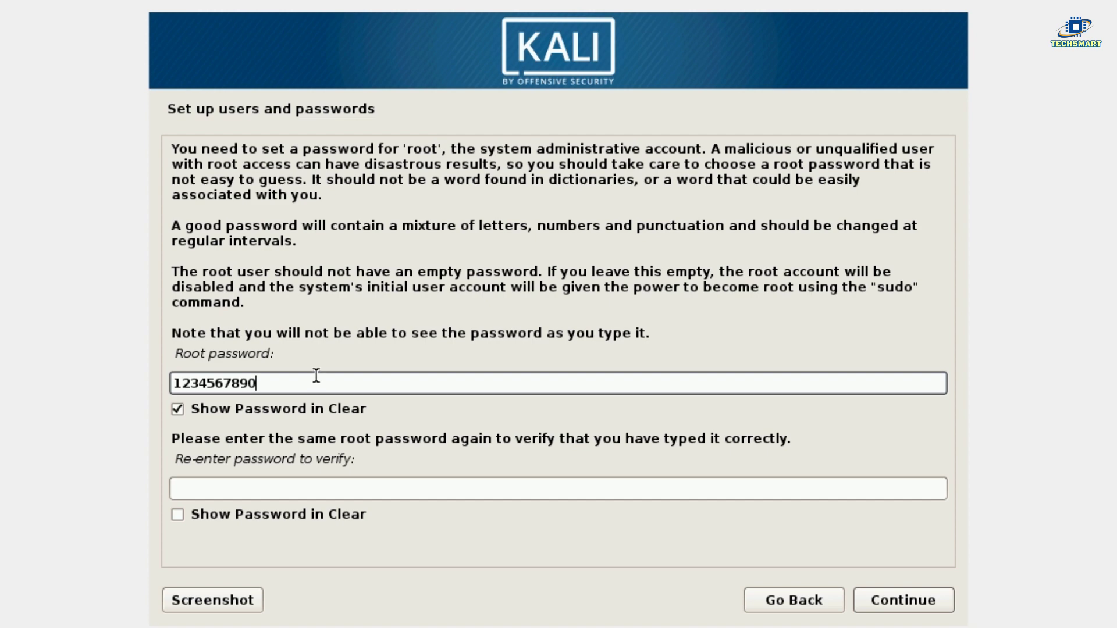
pyautogui.click(309, 480)
pyautogui.write('123456789')
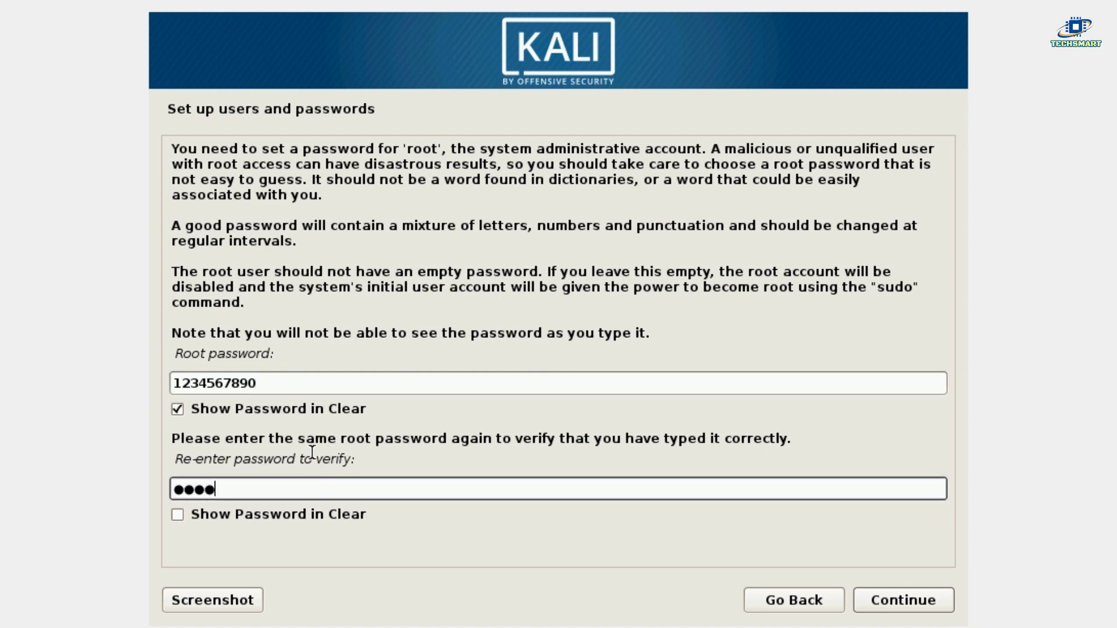
pyautogui.write('0')
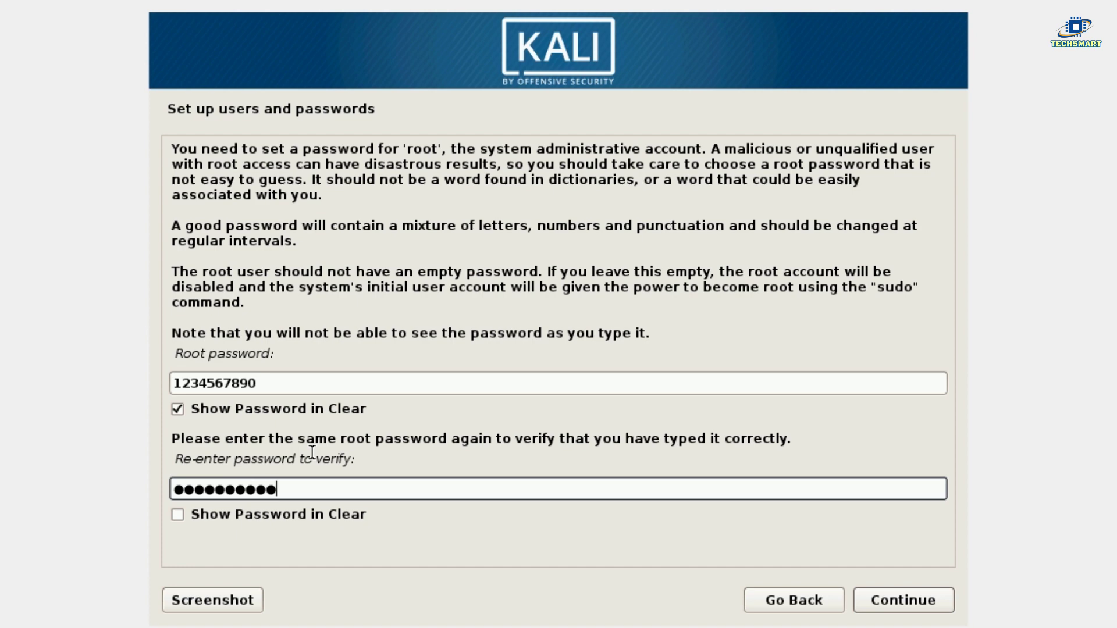
pyautogui.click(187, 516)
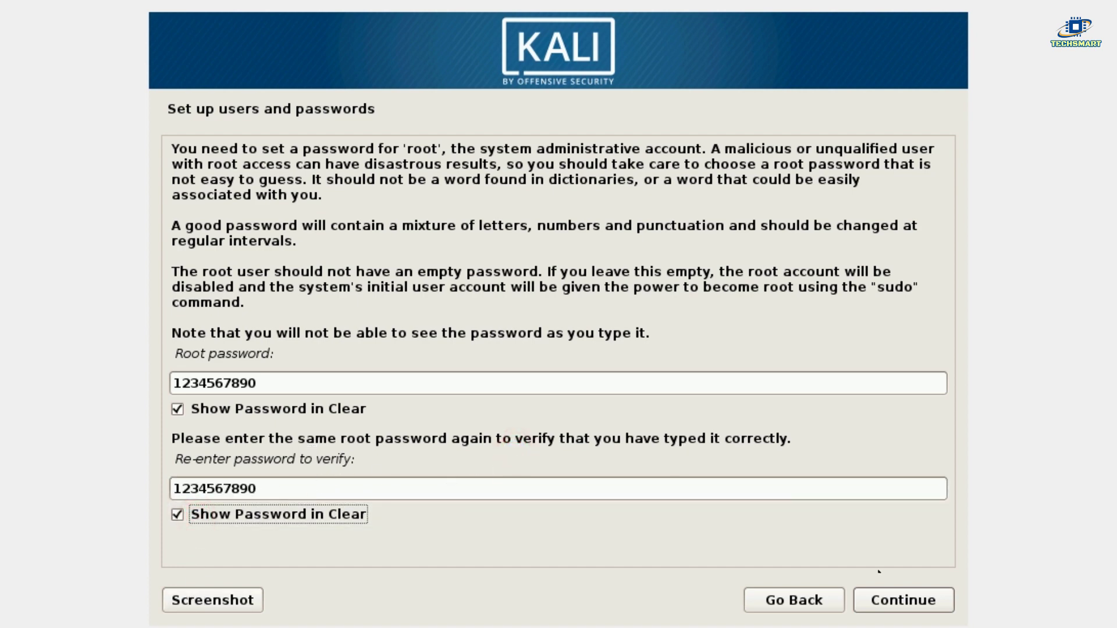
pyautogui.click(900, 601)
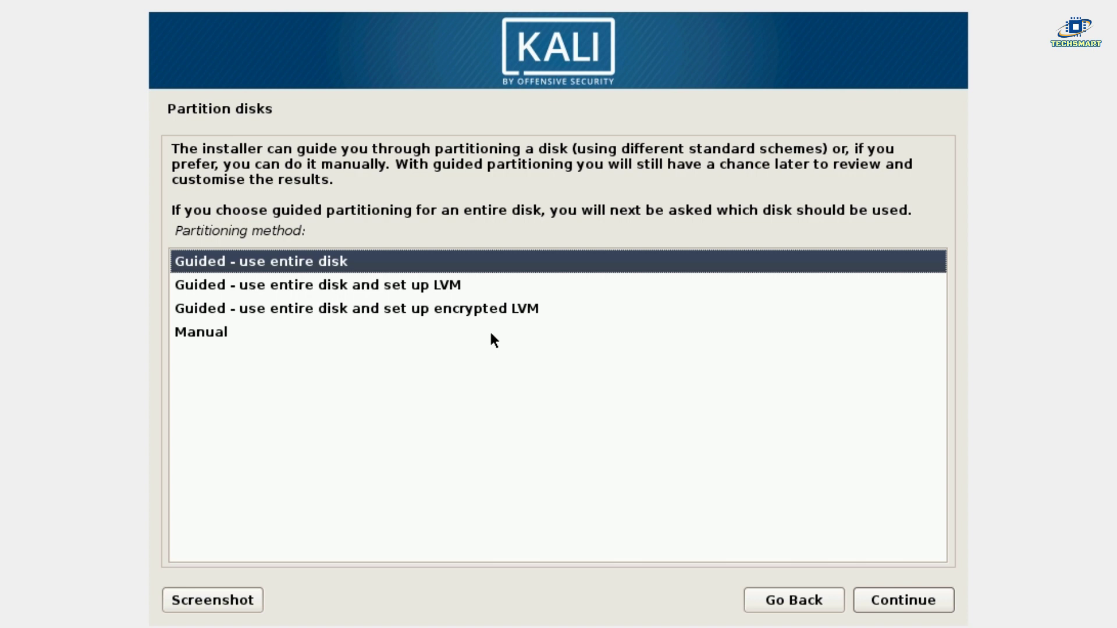
# Use guided entire-disk partitioning on the 21.6 GB sda disk with all files in one partition.
pyautogui.click(487, 406)
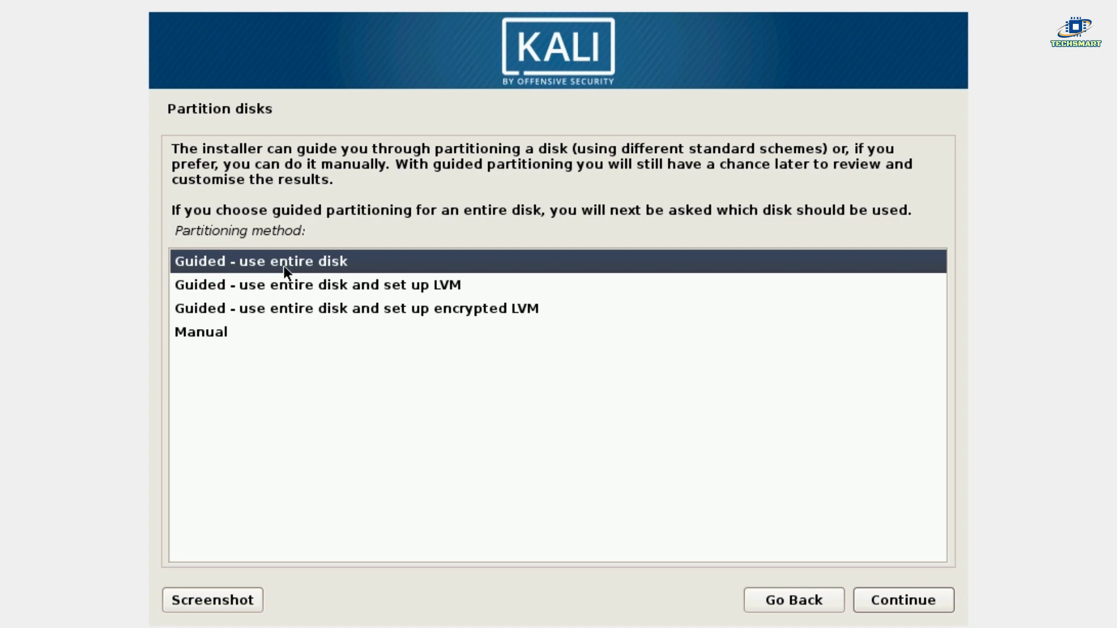
pyautogui.click(894, 602)
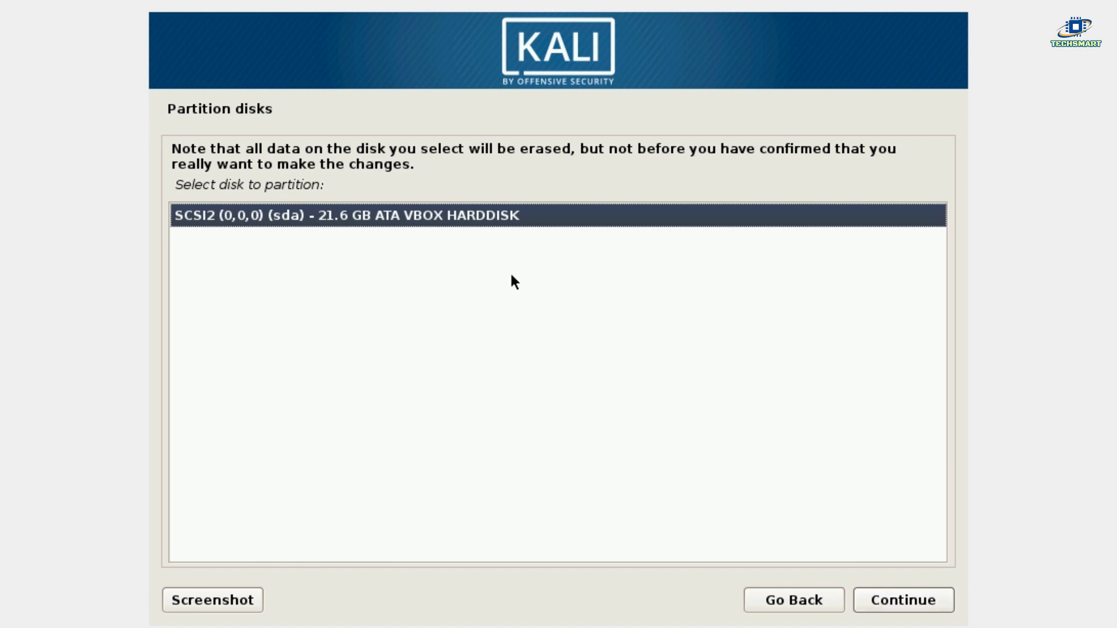
pyautogui.click(871, 596)
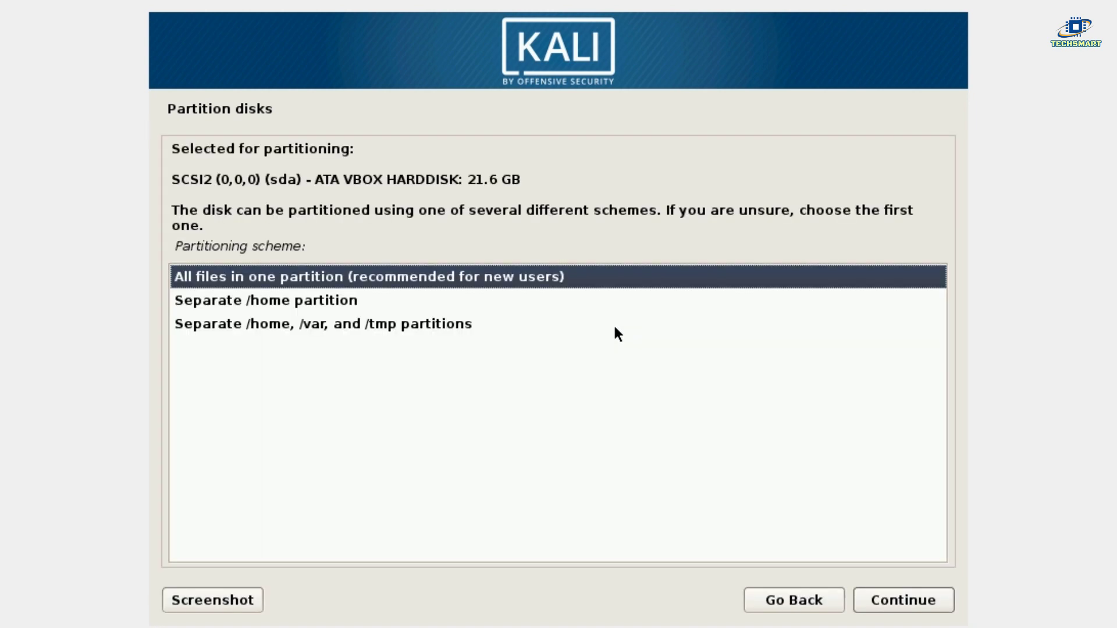
pyautogui.click(356, 278)
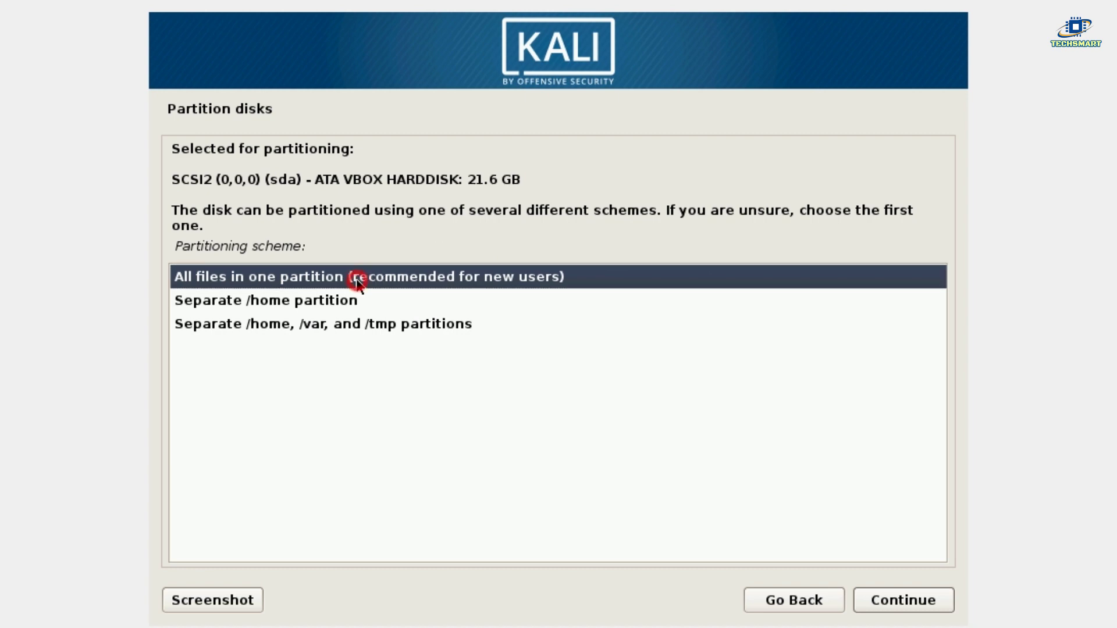
pyautogui.click(899, 602)
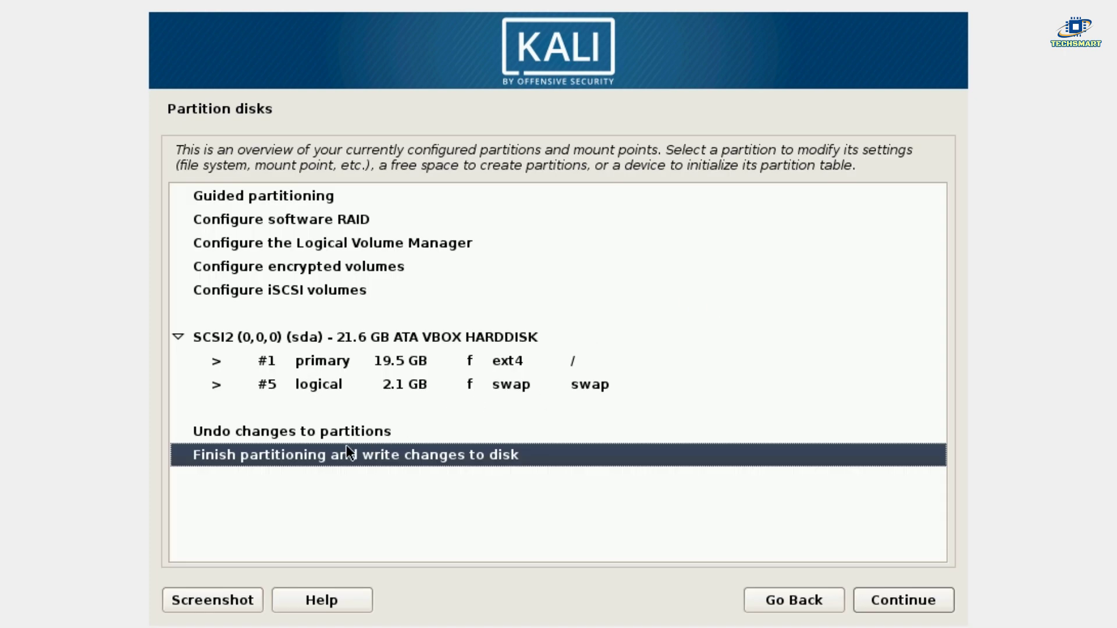
# Choose 'Finish partitioning and write changes to disk', review the partition summary, and answer Yes.
pyautogui.click(325, 462)
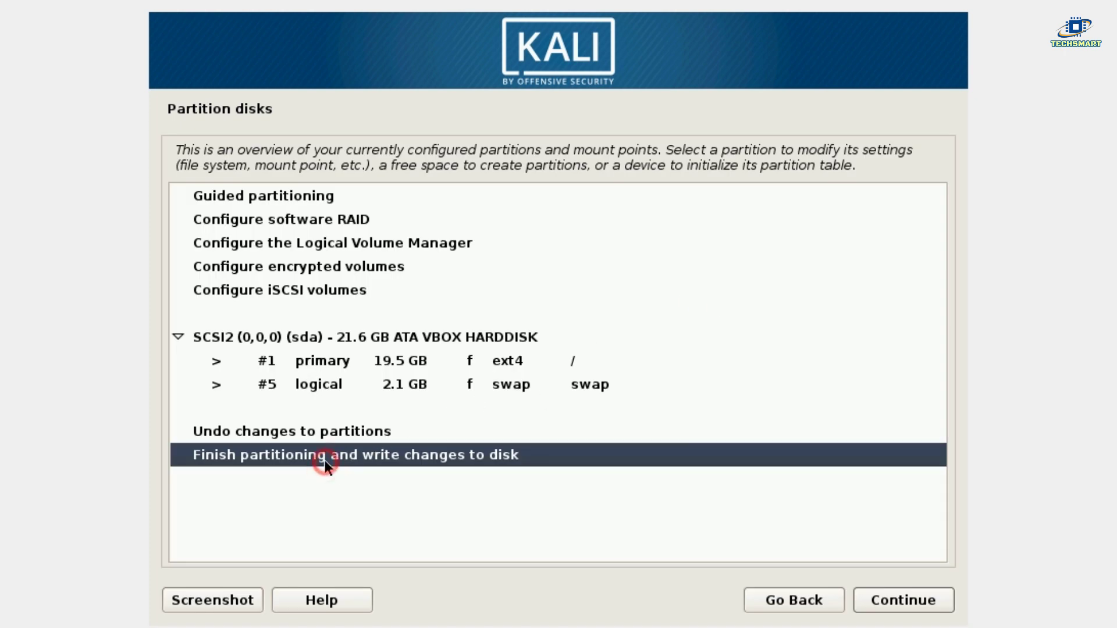
pyautogui.click(900, 596)
pyautogui.click(915, 603)
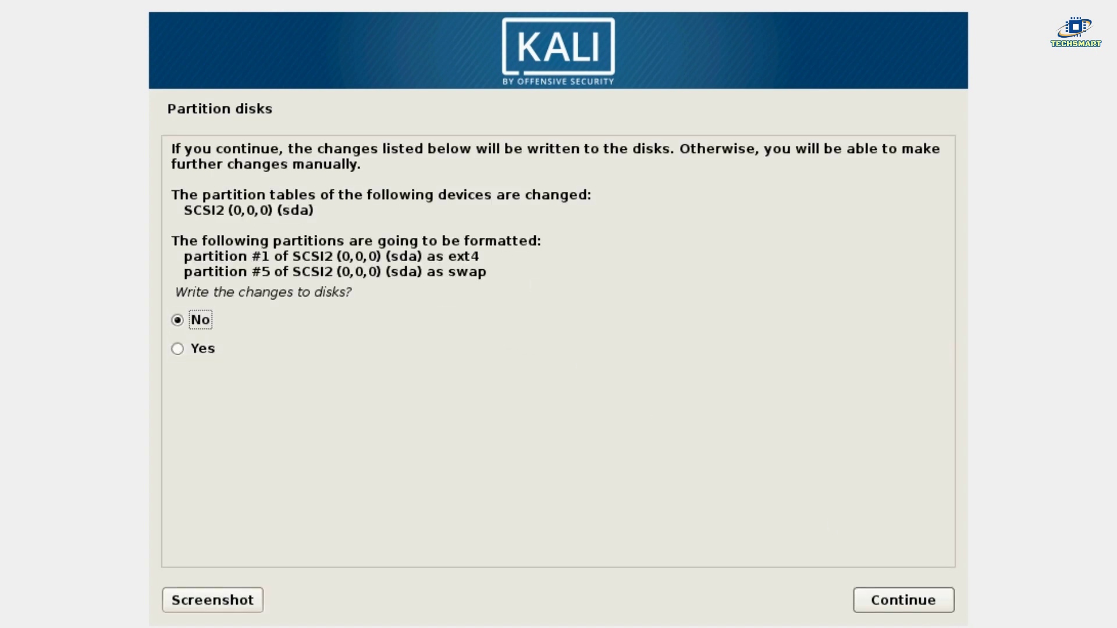
pyautogui.moveTo(199, 195); pyautogui.dragTo(419, 219)
pyautogui.click(419, 242)
pyautogui.moveTo(251, 256); pyautogui.dragTo(347, 271)
pyautogui.click(419, 271)
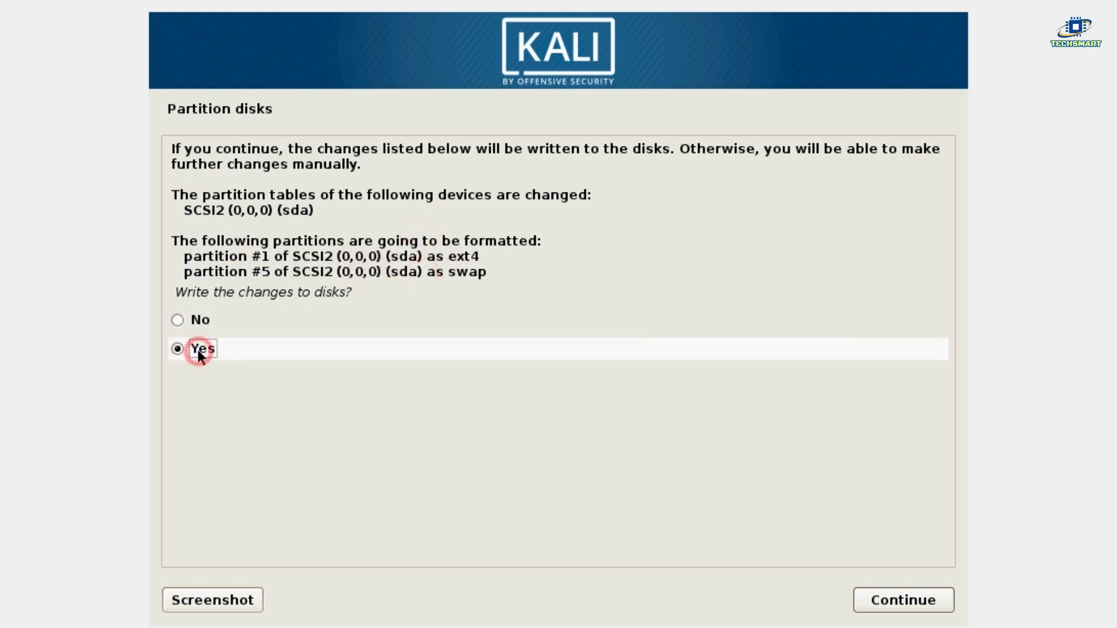
pyautogui.click(865, 601)
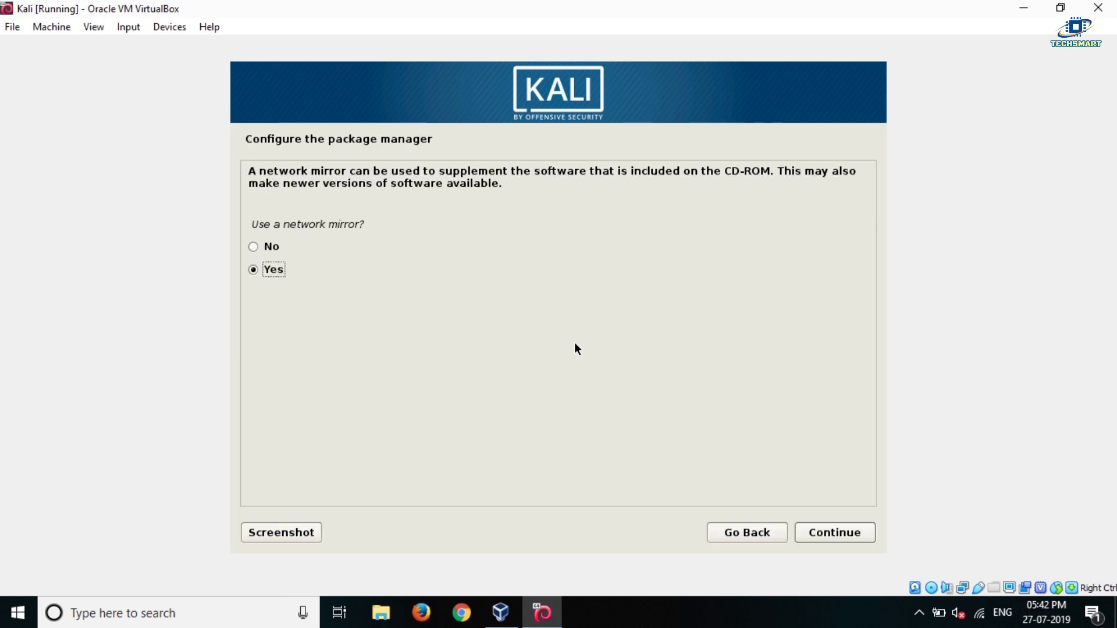
# Keep 'Use a network mirror' set to Yes and leave the HTTP proxy blank.
pyautogui.click(371, 185)
pyautogui.click(825, 535)
pyautogui.click(837, 530)
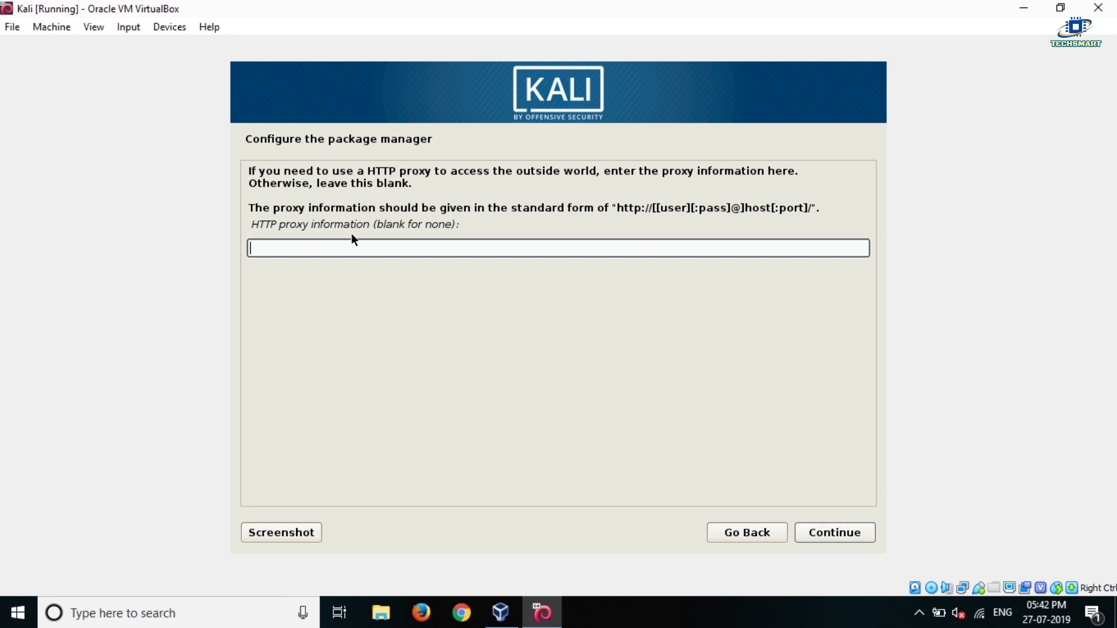
pyautogui.click(852, 532)
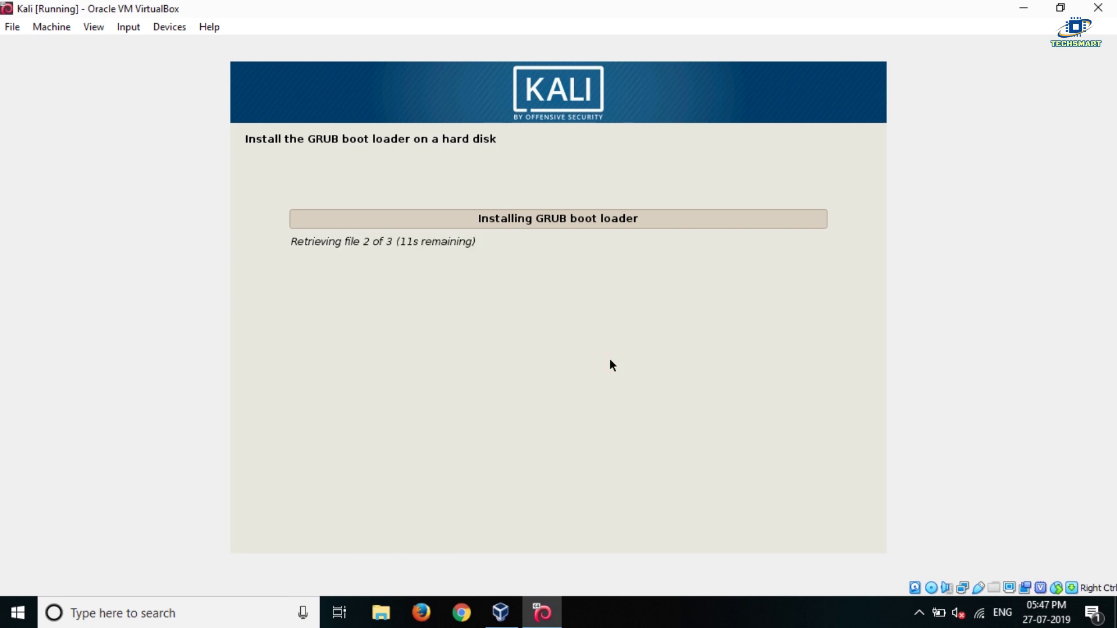
# Choose /dev/sda as the GRUB boot loader device and continue.
pyautogui.click(349, 255)
pyautogui.click(834, 532)
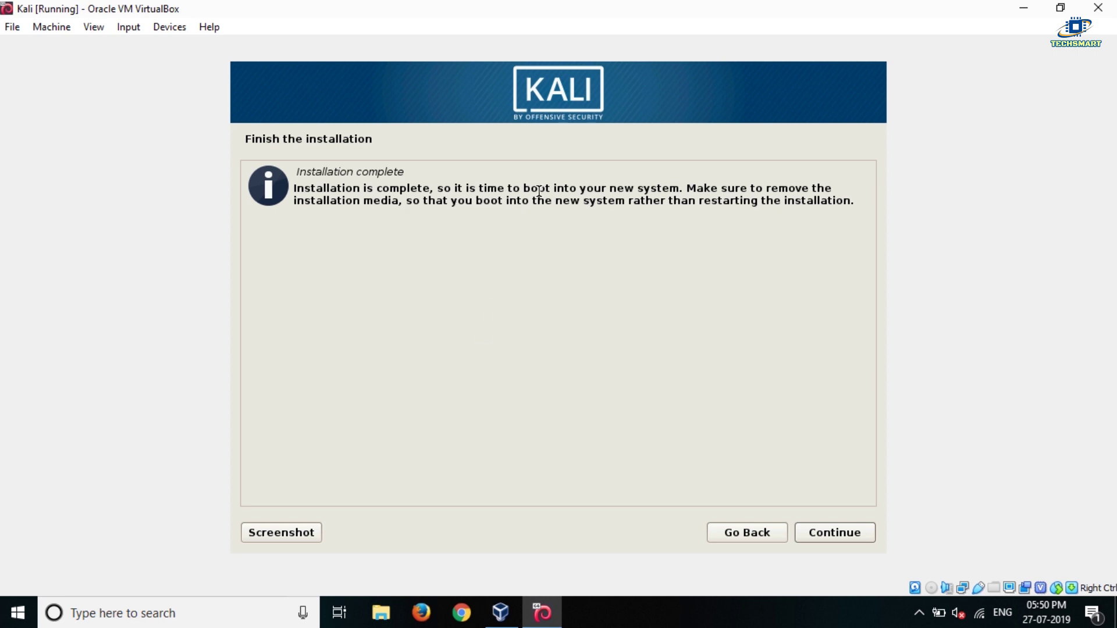
# Read the Installation complete message and continue so the VM reboots into GRUB.
pyautogui.moveTo(555, 188); pyautogui.dragTo(705, 184)
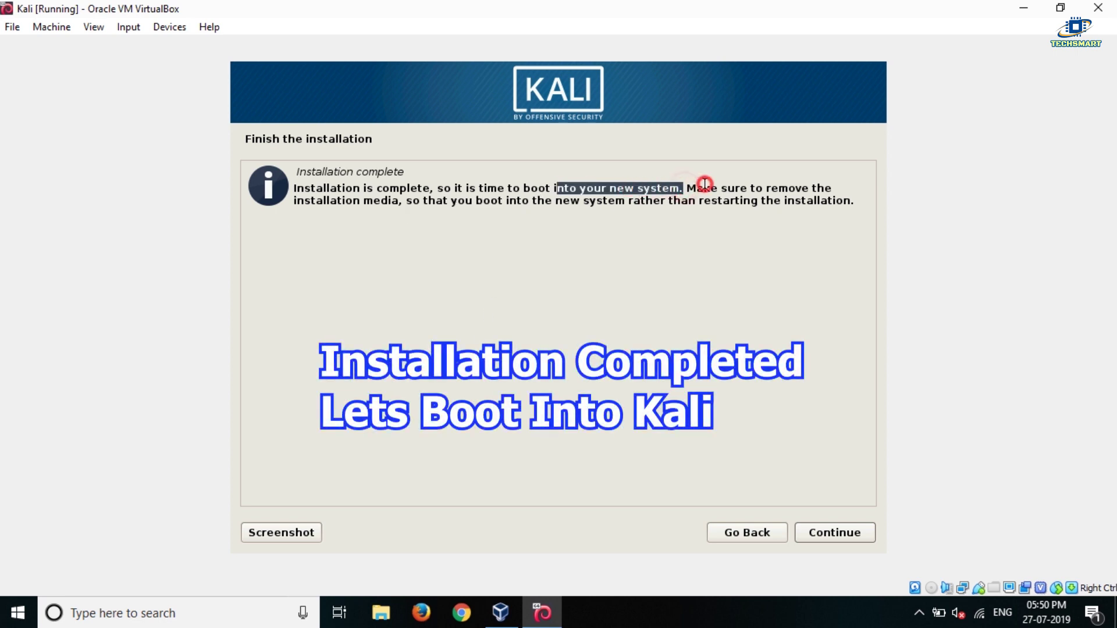
pyautogui.click(704, 184)
pyautogui.moveTo(345, 200); pyautogui.dragTo(519, 202)
pyautogui.click(599, 201)
pyautogui.moveTo(600, 201); pyautogui.dragTo(763, 197)
pyautogui.click(768, 199)
pyautogui.moveTo(853, 201); pyautogui.dragTo(294, 182)
pyautogui.click(403, 203)
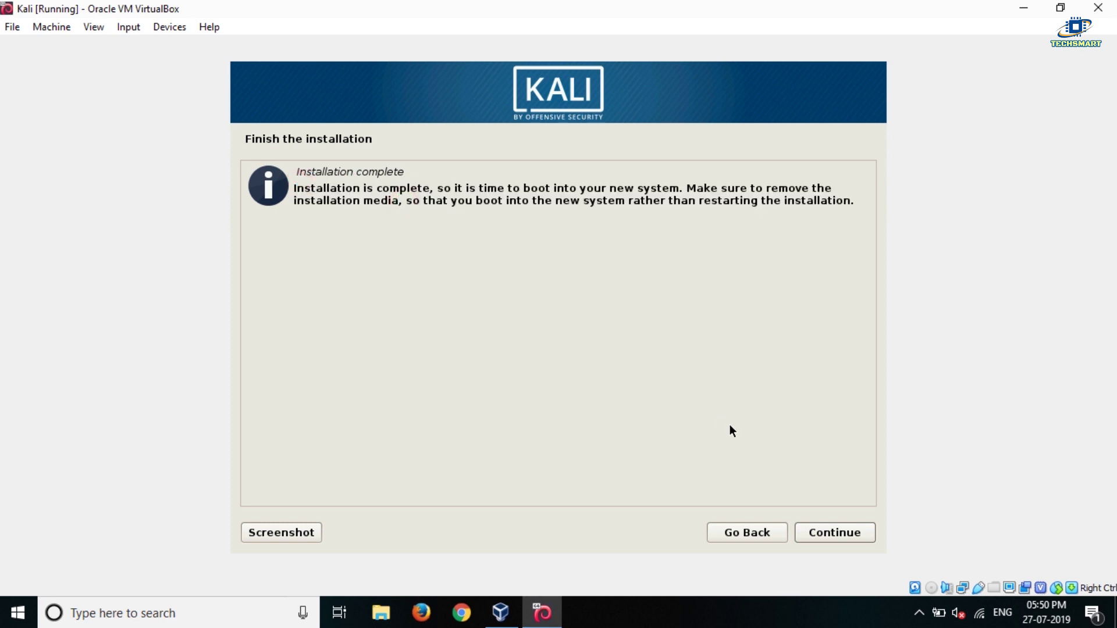
pyautogui.click(835, 534)
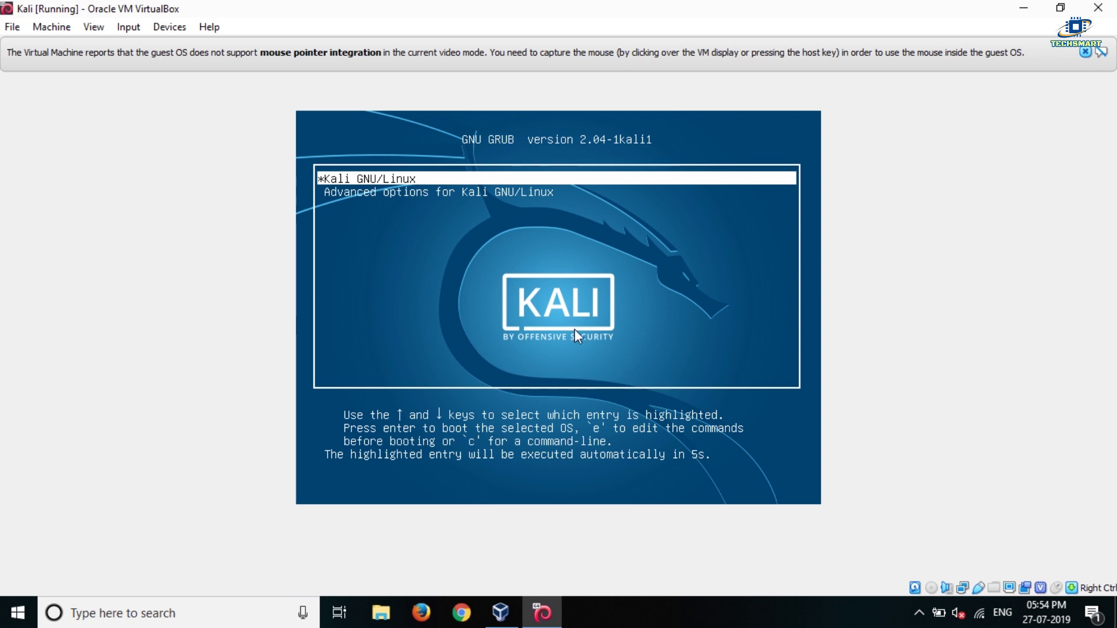
# Select the Kali GNU/Linux entry in the GRUB menu and boot it.
pyautogui.press('Down')
pyautogui.press('Up')
pyautogui.press('Down')
pyautogui.press('Up')
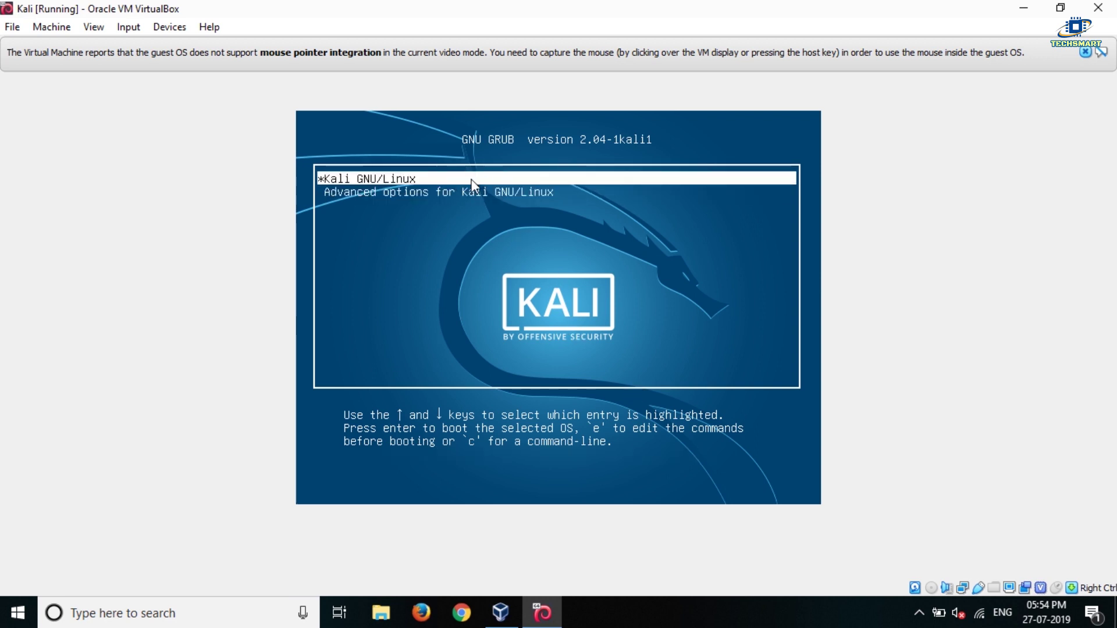
pyautogui.press('Return')
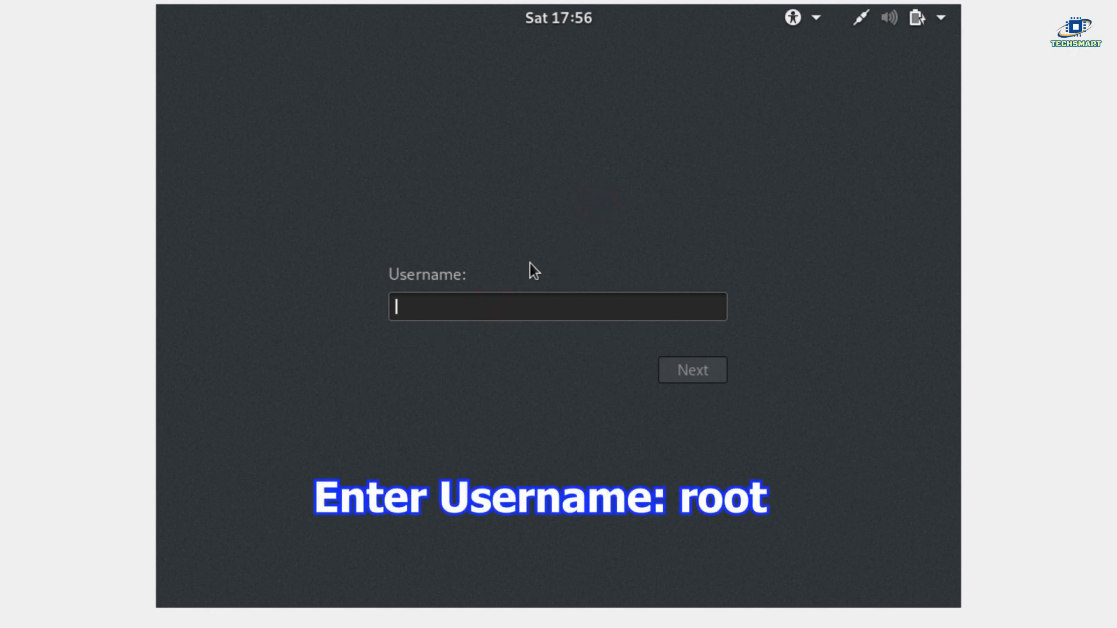
# Sign in with username root and the password chosen during installation.
pyautogui.write('root')
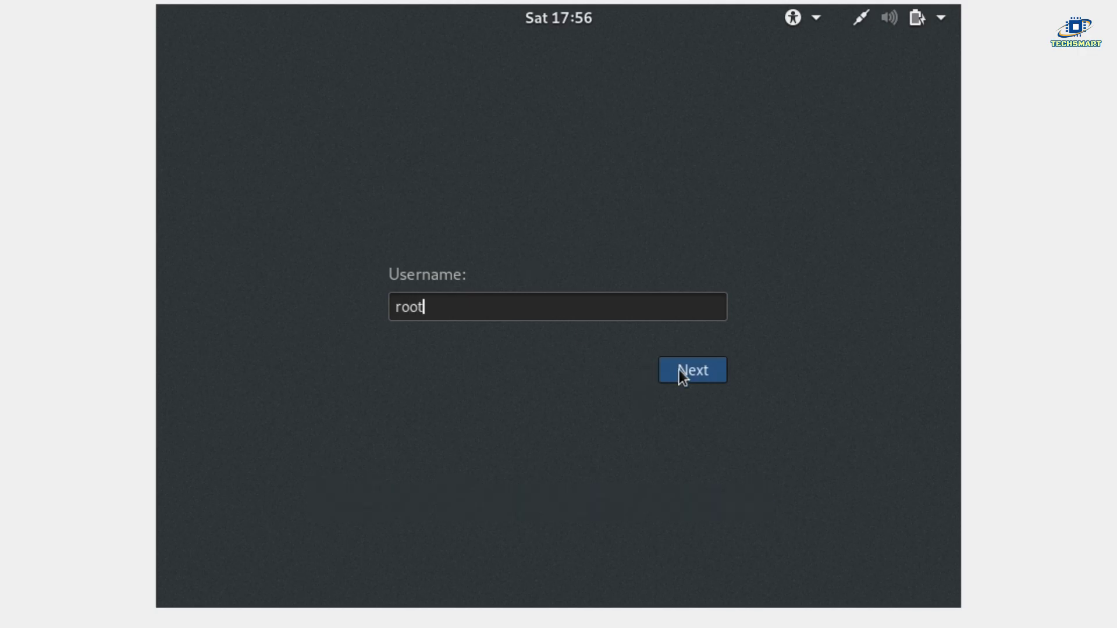
pyautogui.click(695, 375)
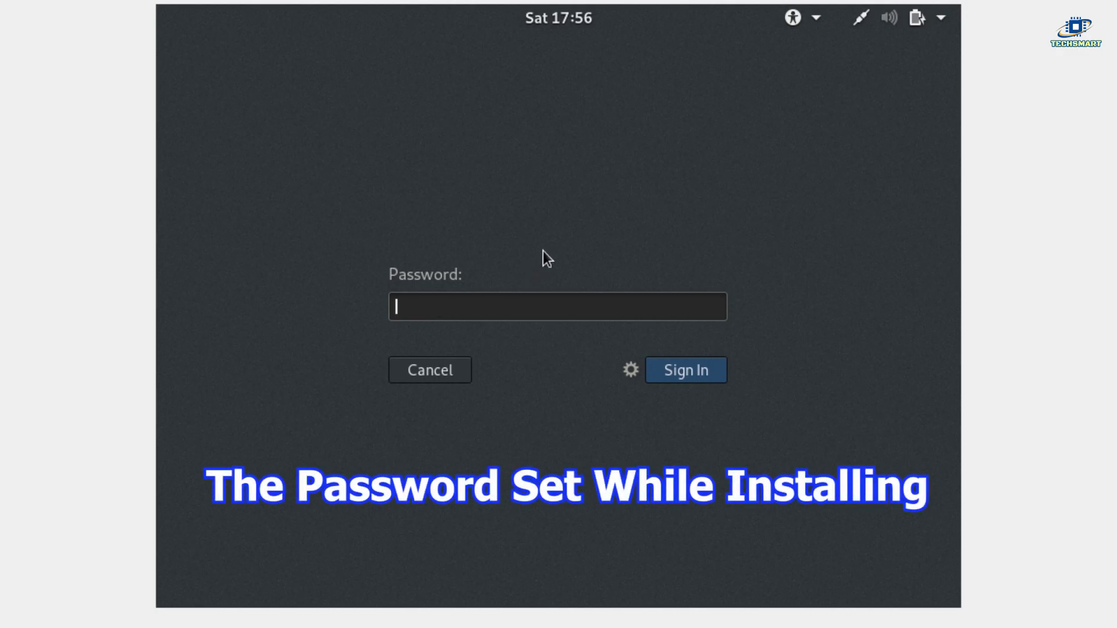
pyautogui.write('to*******')
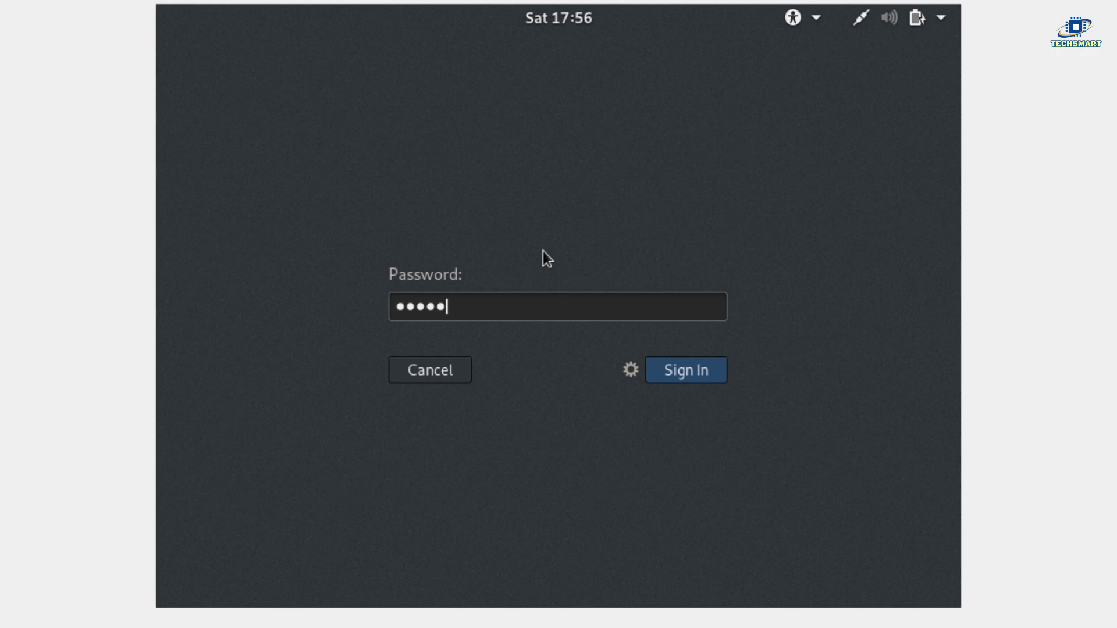
pyautogui.write('*')
pyautogui.click(687, 376)
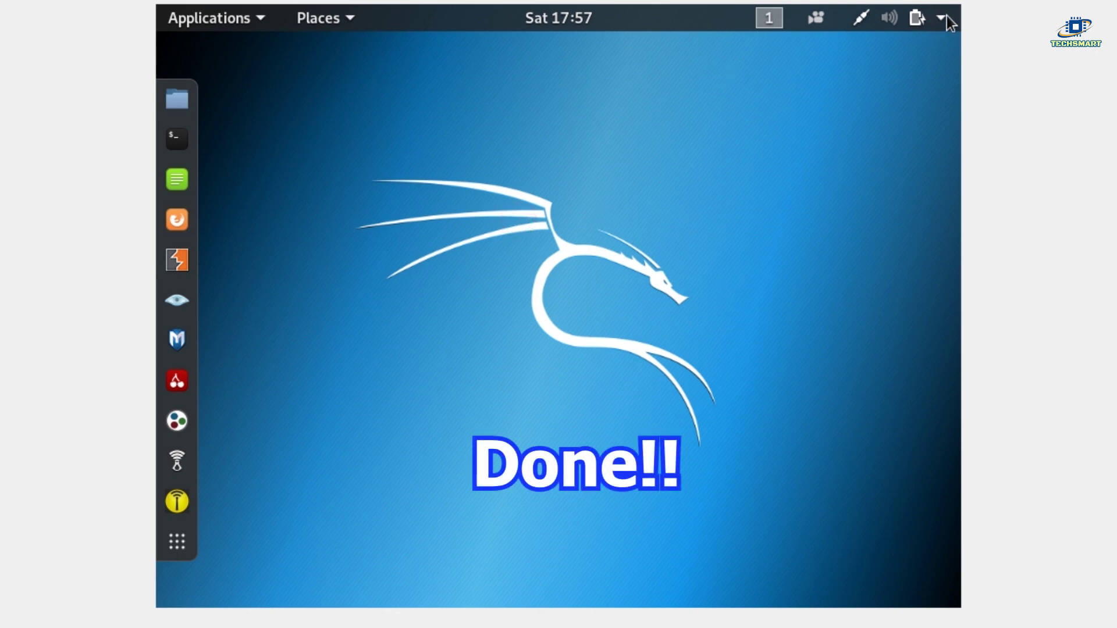
# Browse the Applications and Places menus, then launch Terminal from the dock.
pyautogui.click(246, 24)
pyautogui.click(258, 18)
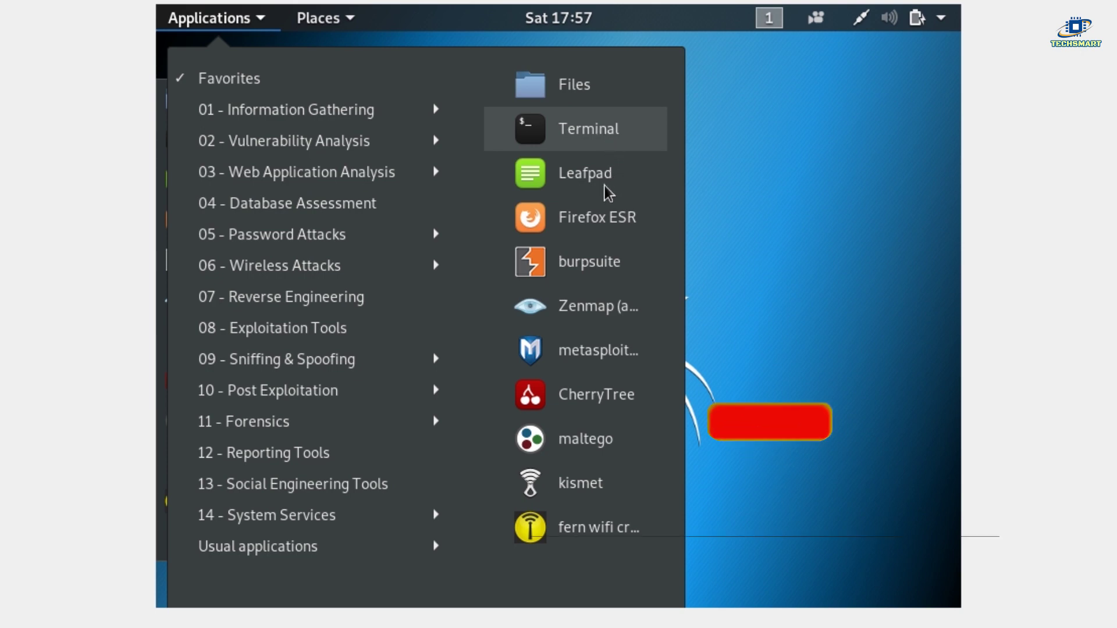
pyautogui.click(771, 280)
pyautogui.click(334, 18)
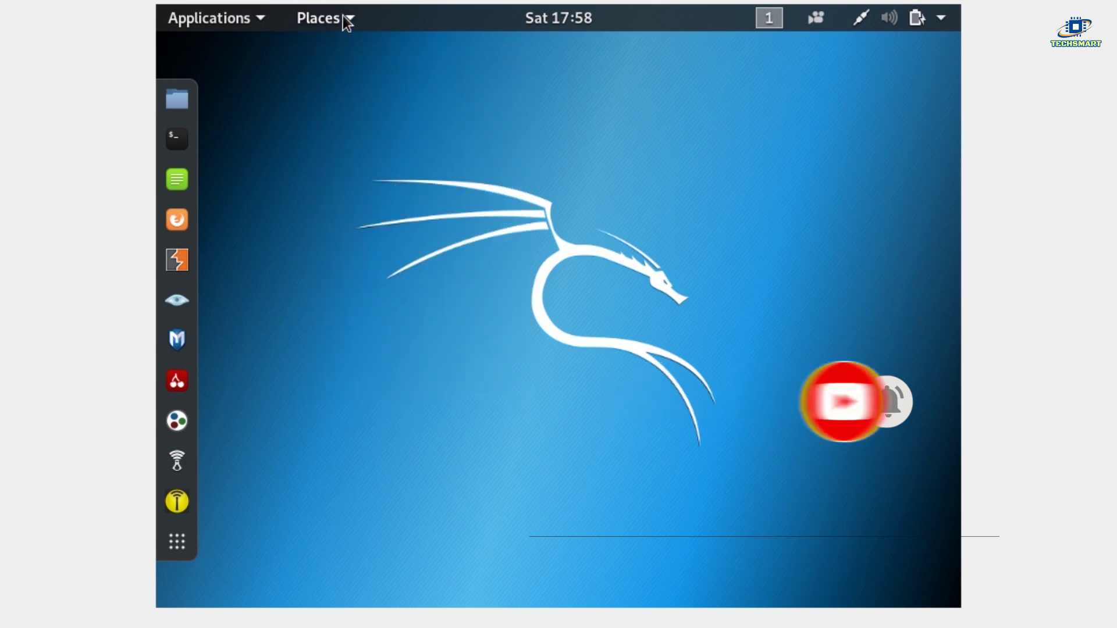
pyautogui.click(344, 16)
pyautogui.click(613, 236)
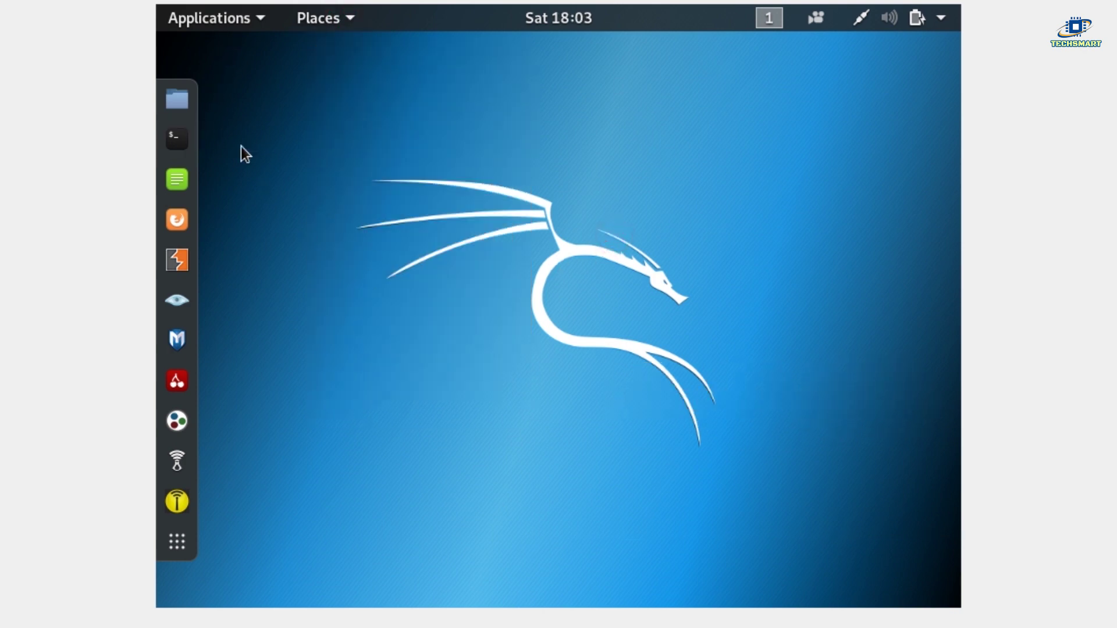
pyautogui.click(173, 138)
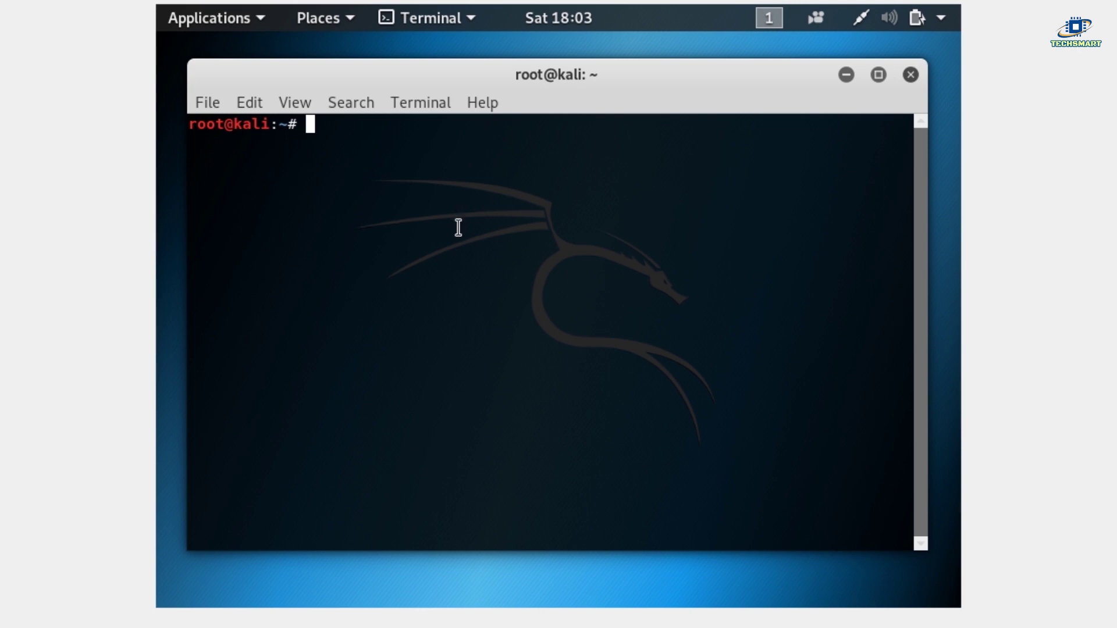
# Run uname at the root@kali prompt, see it report Linux, and close the terminal.
pyautogui.write('uname')
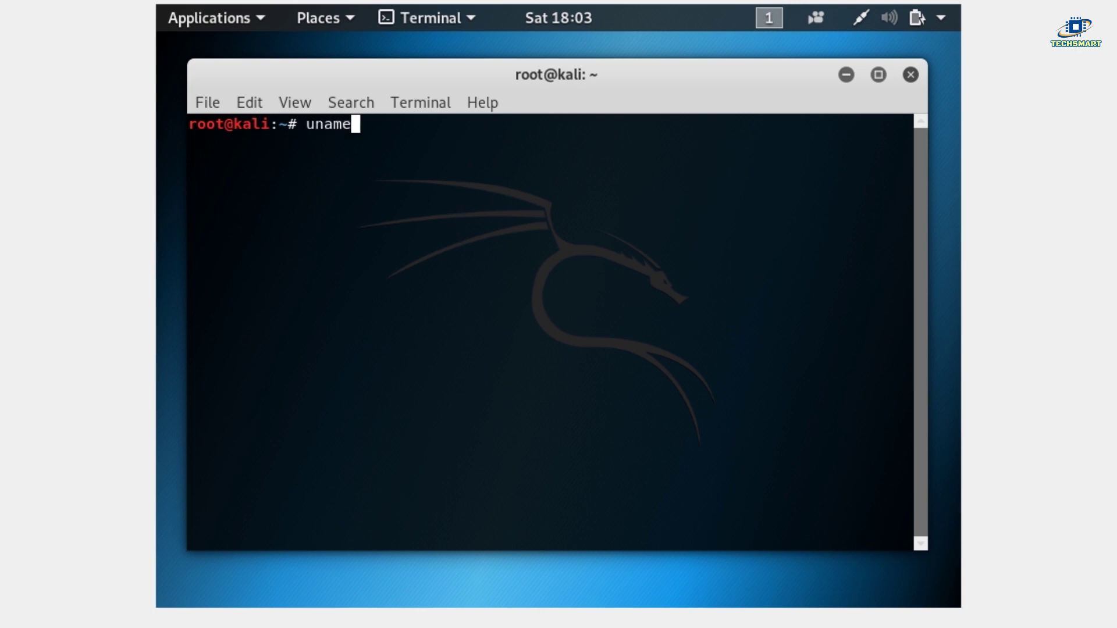
pyautogui.press('Return')
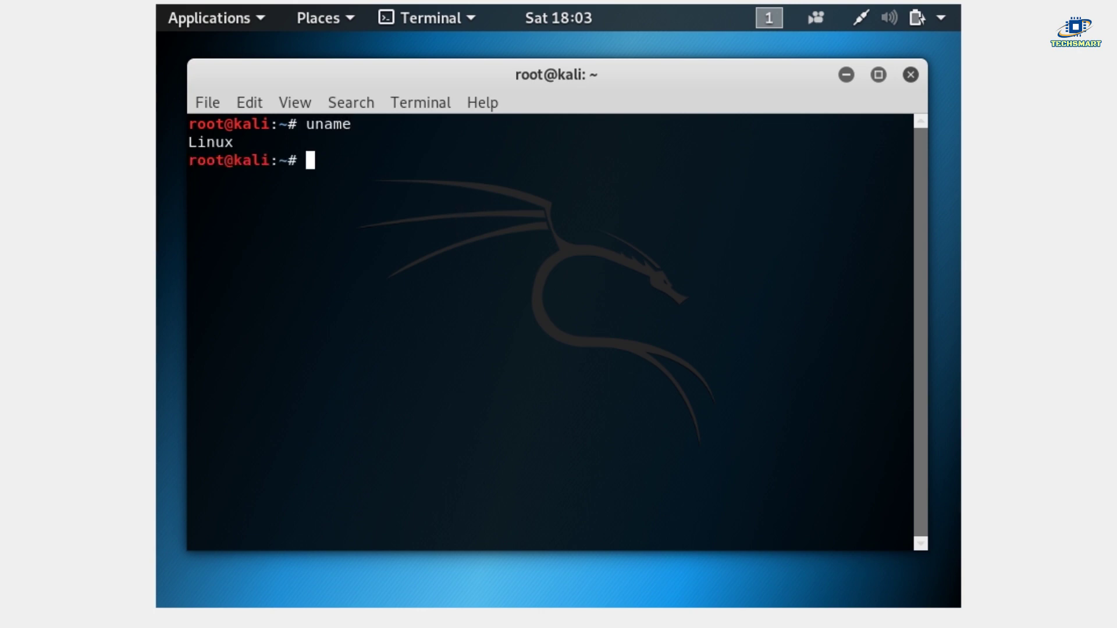
pyautogui.click(742, 163)
pyautogui.click(915, 75)
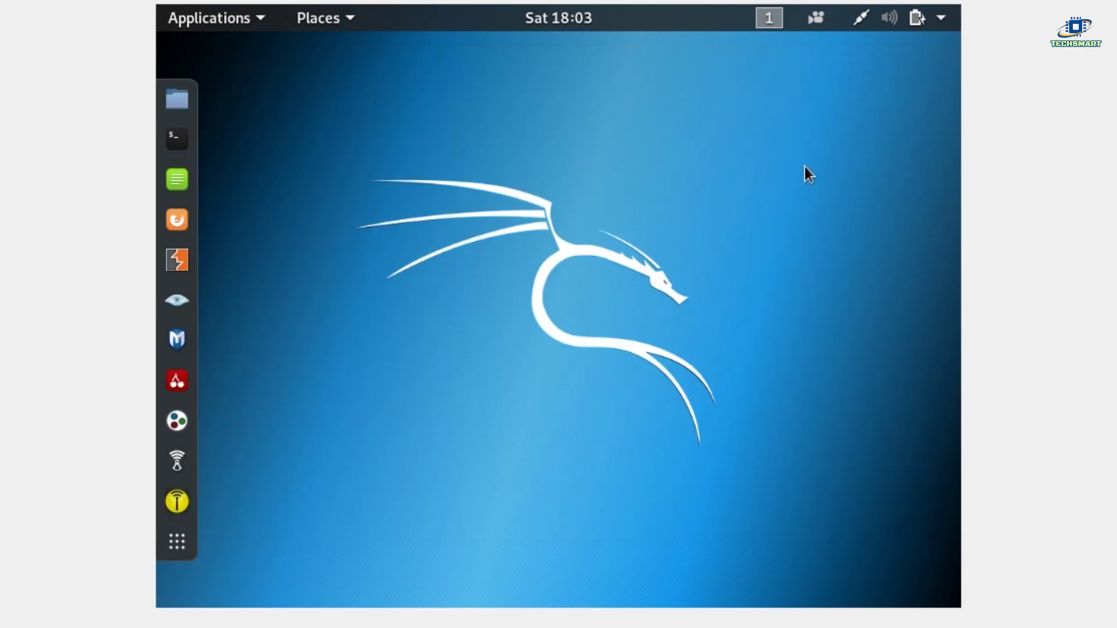
# Power off the Kali guest through the top-right system menu's power options.
pyautogui.click(943, 18)
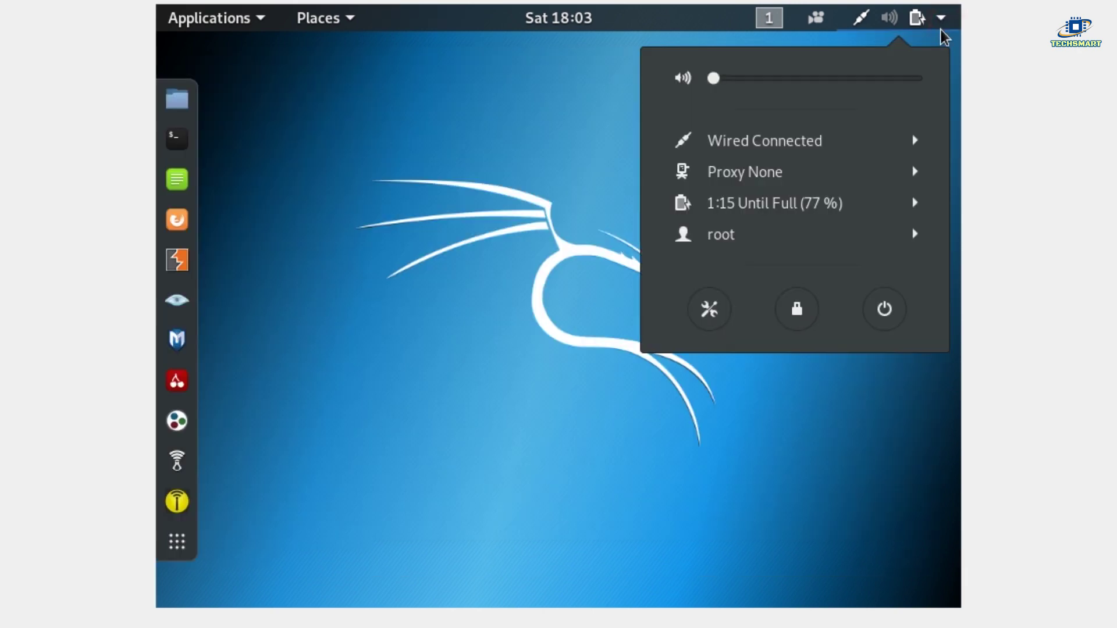
pyautogui.click(884, 310)
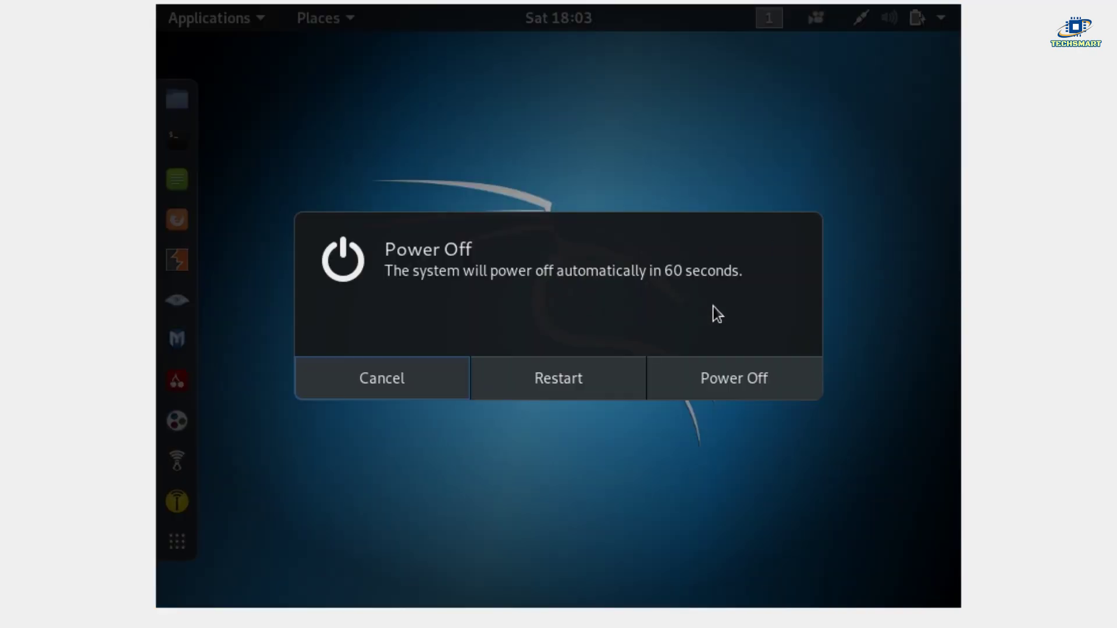
pyautogui.click(745, 383)
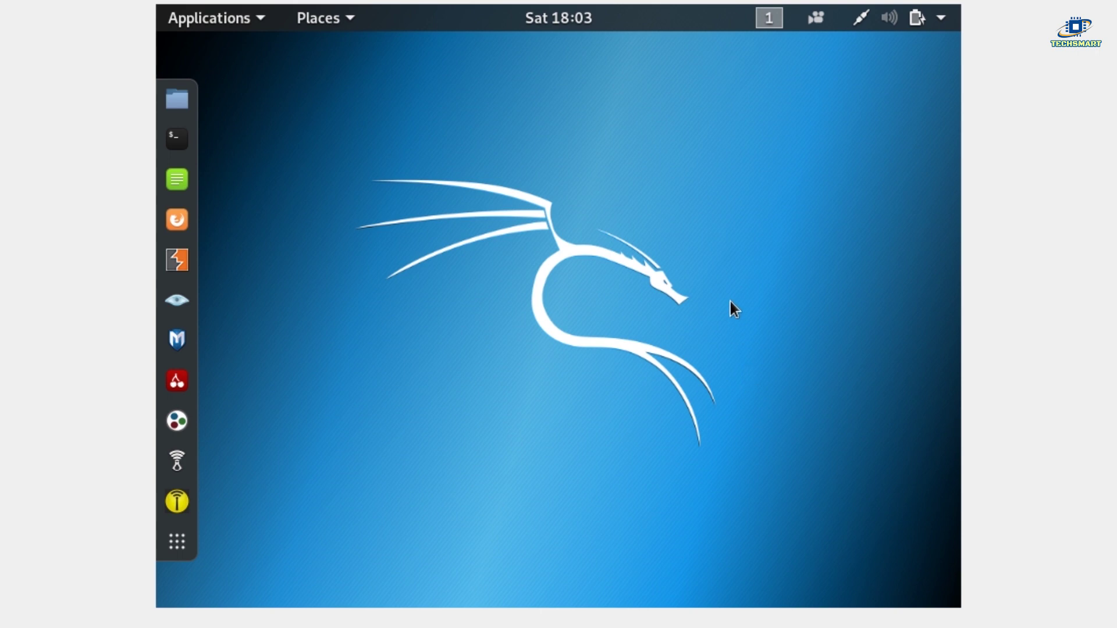